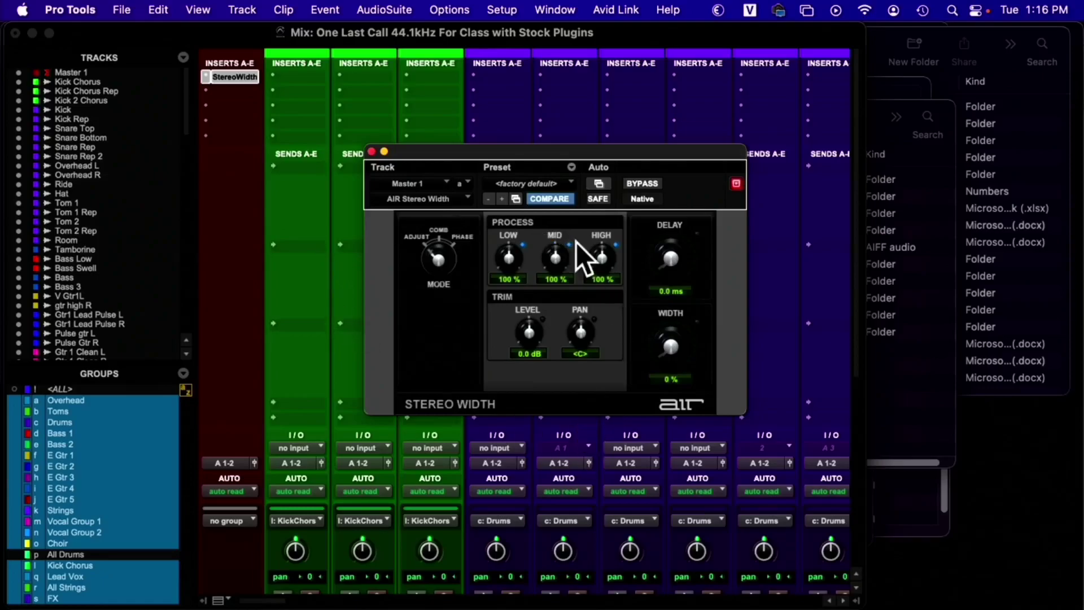
# - Move the Stereo Width window clear of the drum channels and select the Kick track in the Mix window
pyautogui.moveTo(615, 158); pyautogui.dragTo(220, 114)
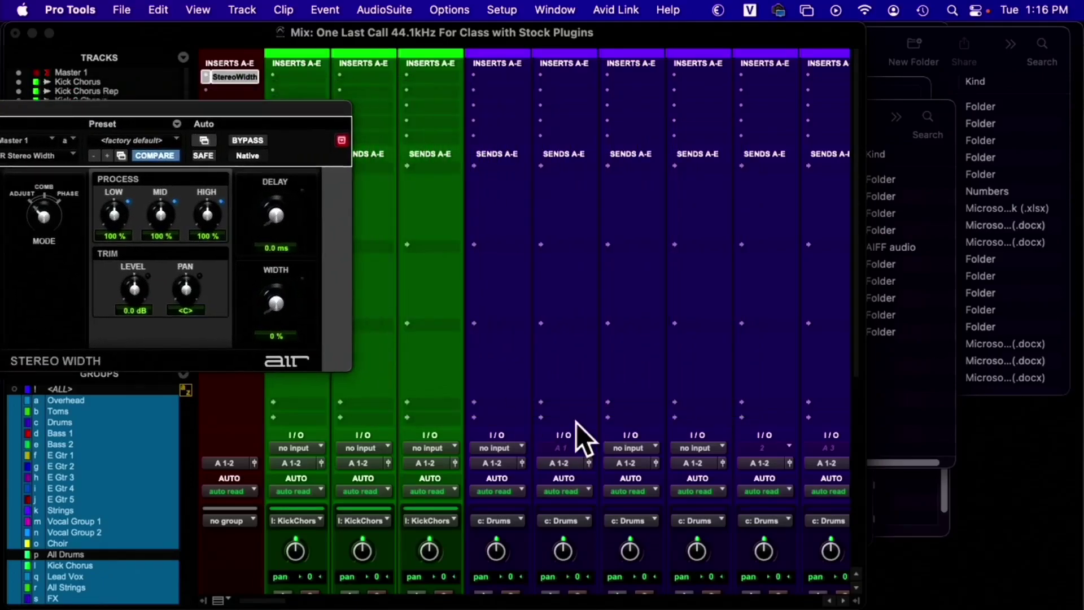
pyautogui.scroll(-5, 576, 429)
pyautogui.hscroll(3, 571, 423)
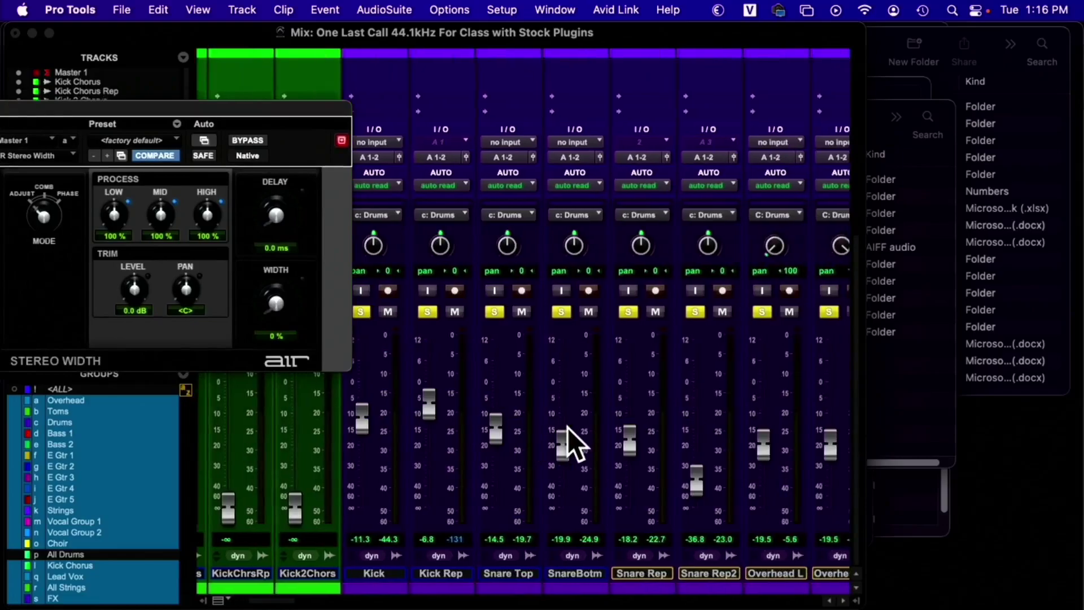
pyautogui.hscroll(-1, 561, 425)
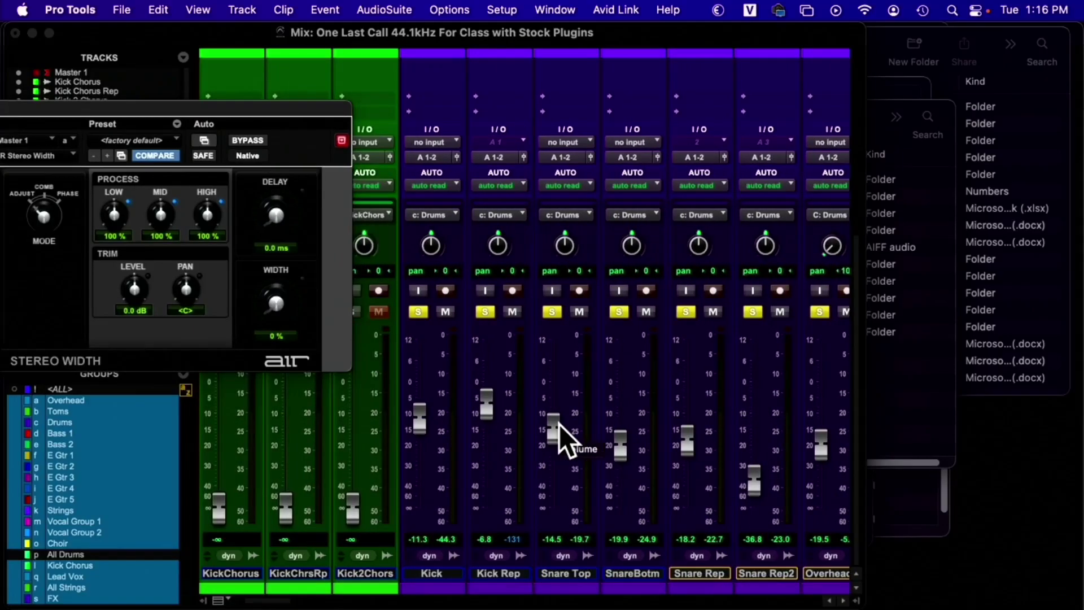
pyautogui.click(431, 573)
# - In the Edit window, select the drum tracks' clips from the Bridge through the final choruses
pyautogui.hscroll(4, 532, 581)
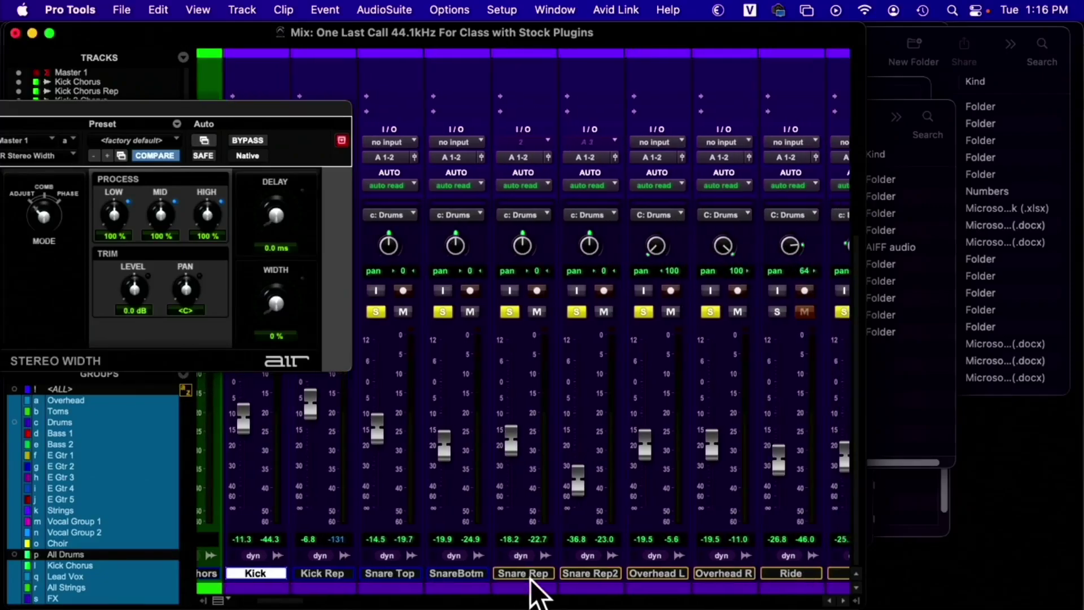
pyautogui.hscroll(3, 532, 581)
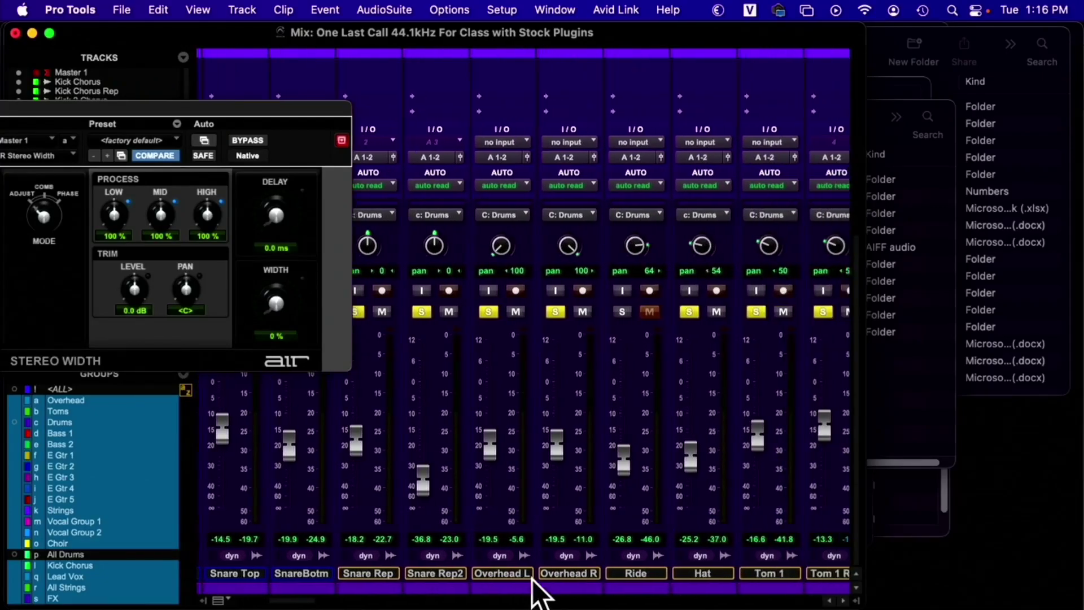
pyautogui.hscroll(5, 532, 581)
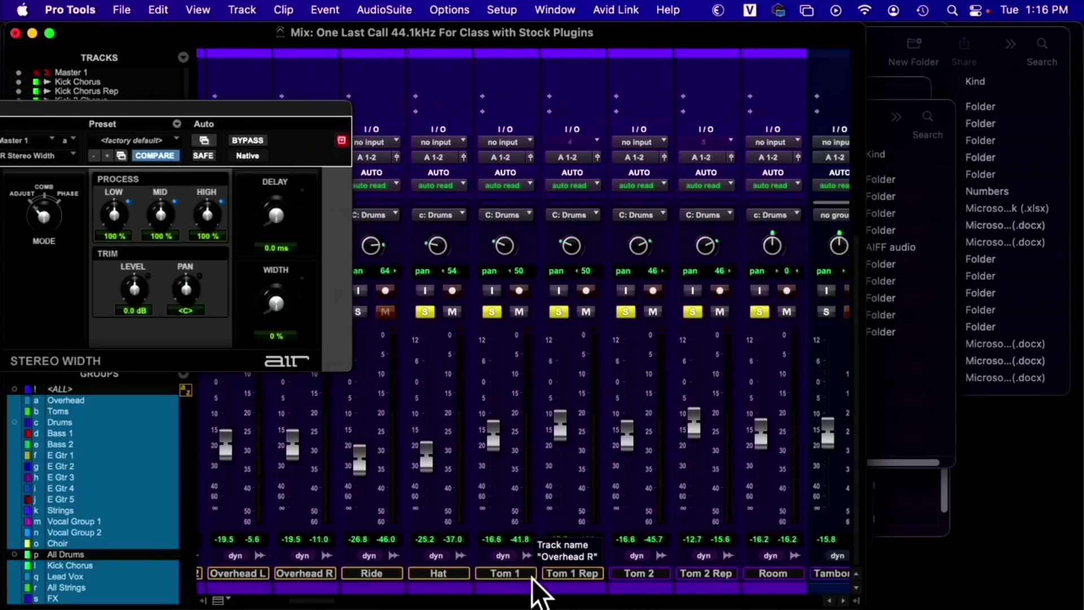
pyautogui.press('super+equal')
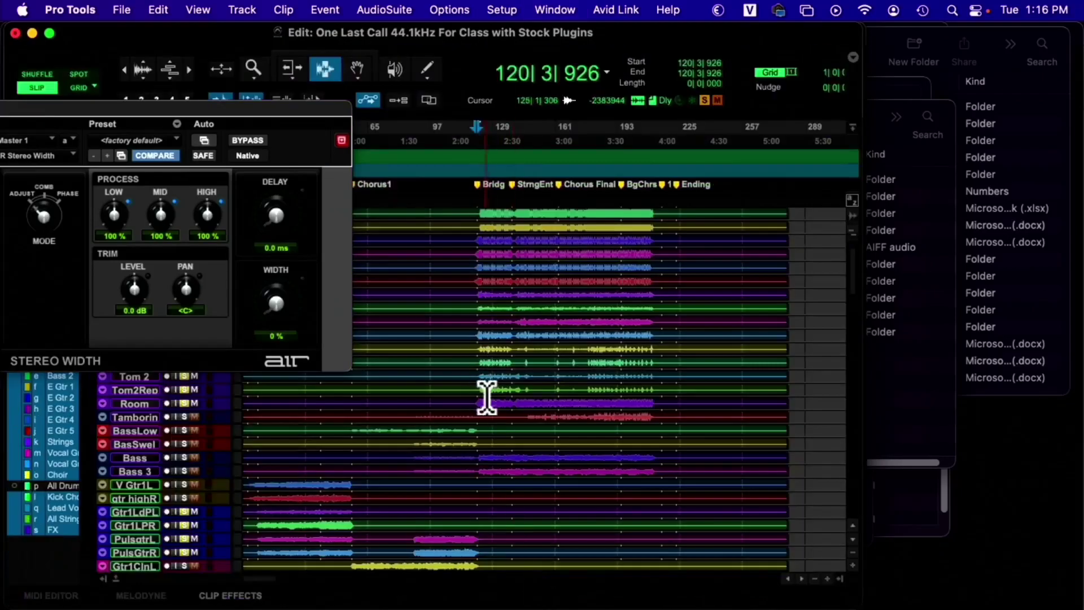
pyautogui.scroll(1, 486, 395)
pyautogui.moveTo(474, 250); pyautogui.dragTo(656, 330)
pyautogui.scroll(3, 656, 333)
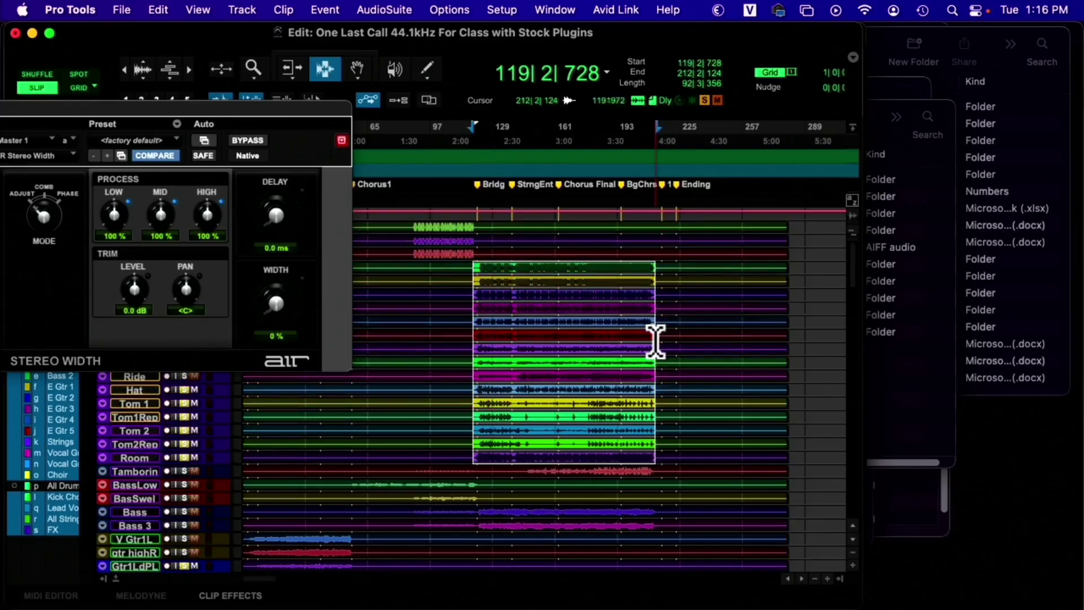
# - Move the Stereo Width window off the Edit window's track names and tools so the drum tracks are uncovered
pyautogui.press('super+equal')
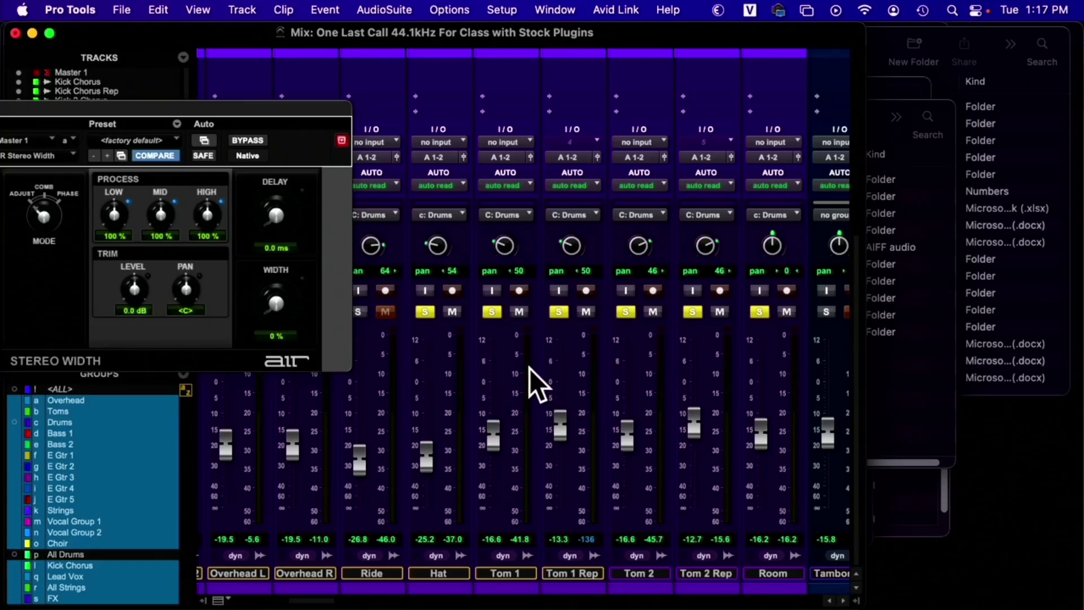
pyautogui.press('super+equal')
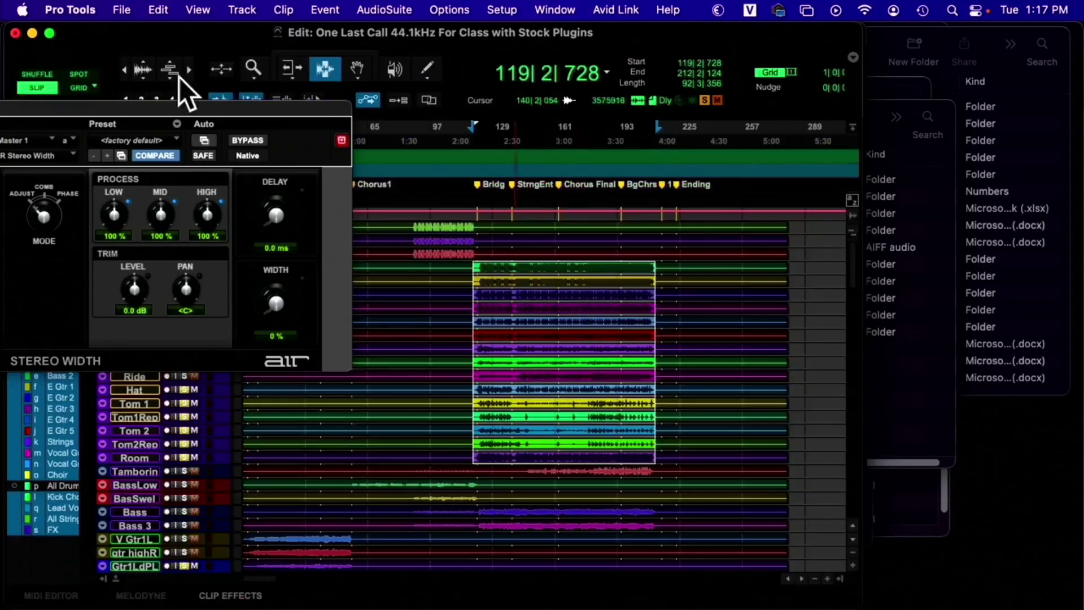
pyautogui.moveTo(93, 109); pyautogui.dragTo(814, 16)
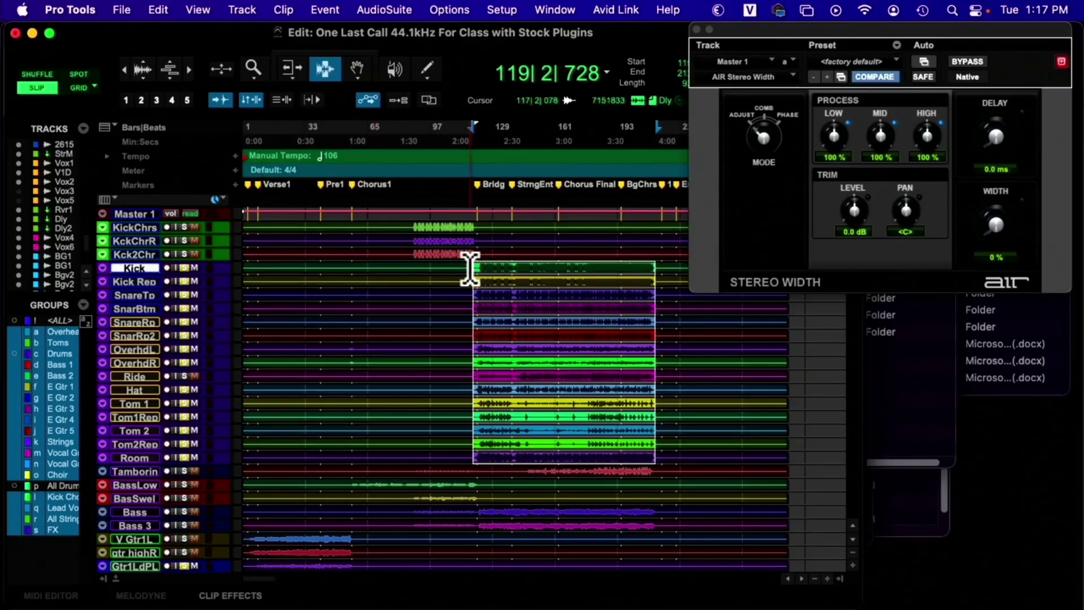
# - Review the pan positions of the kick, snare, overhead and tom channels in the Mix window
pyautogui.press('super+equal')
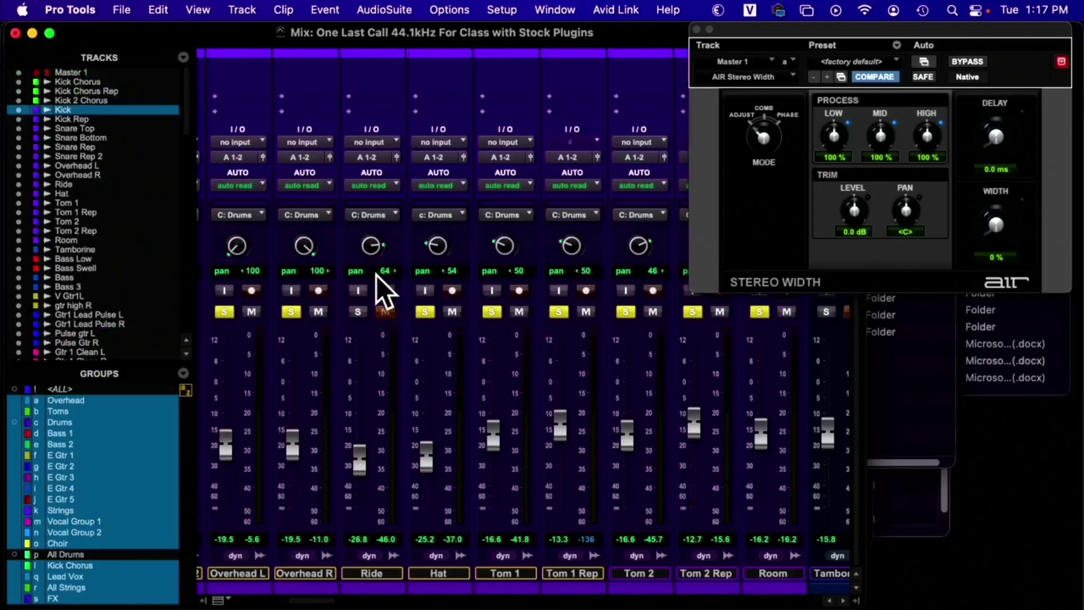
pyautogui.hscroll(-3, 374, 319)
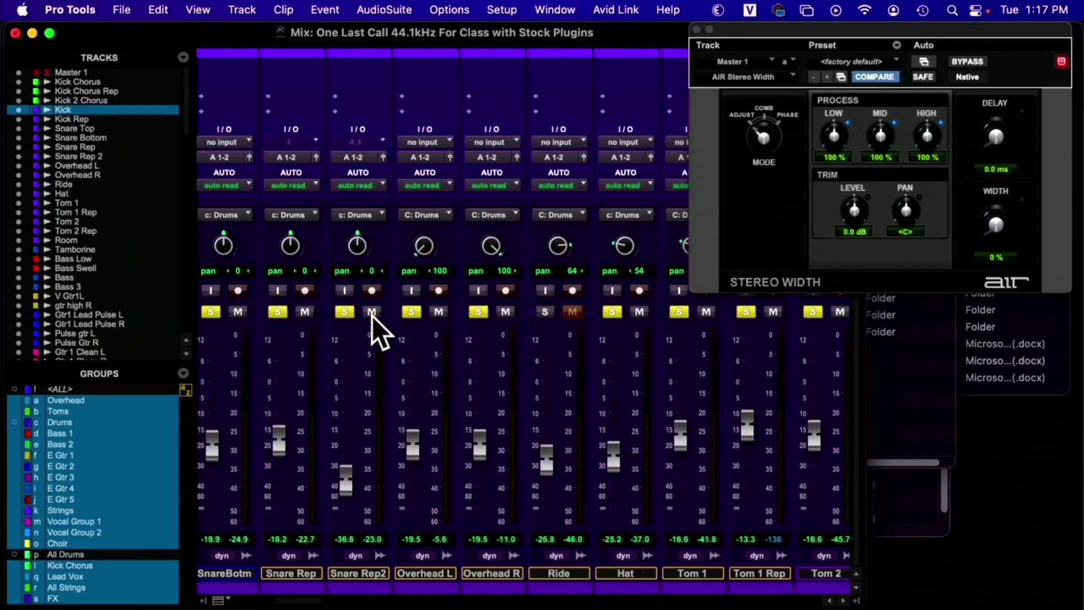
pyautogui.hscroll(-3, 371, 317)
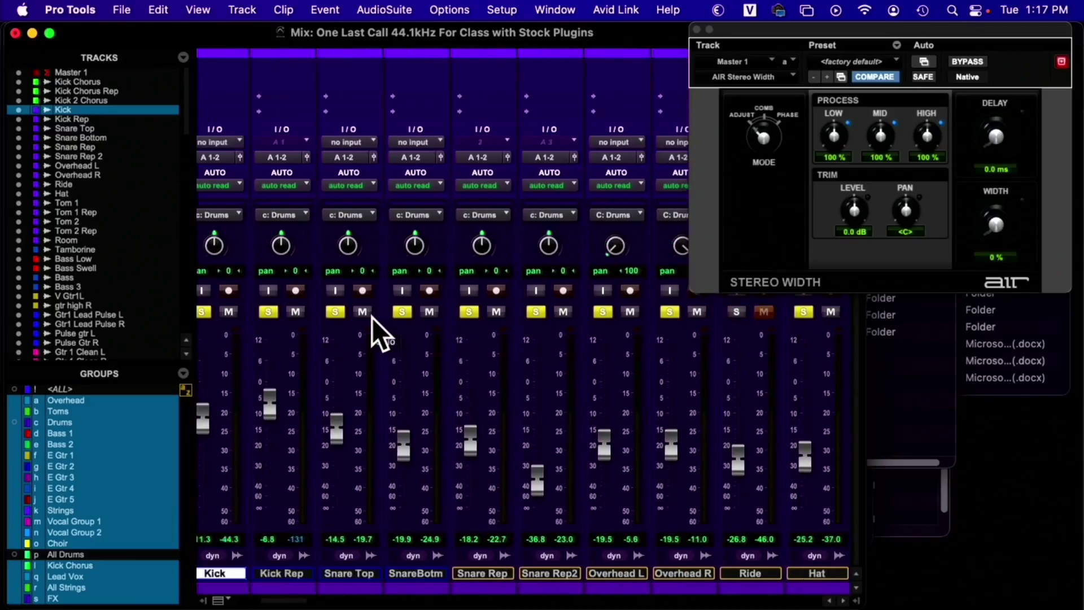
pyautogui.hscroll(-1, 306, 500)
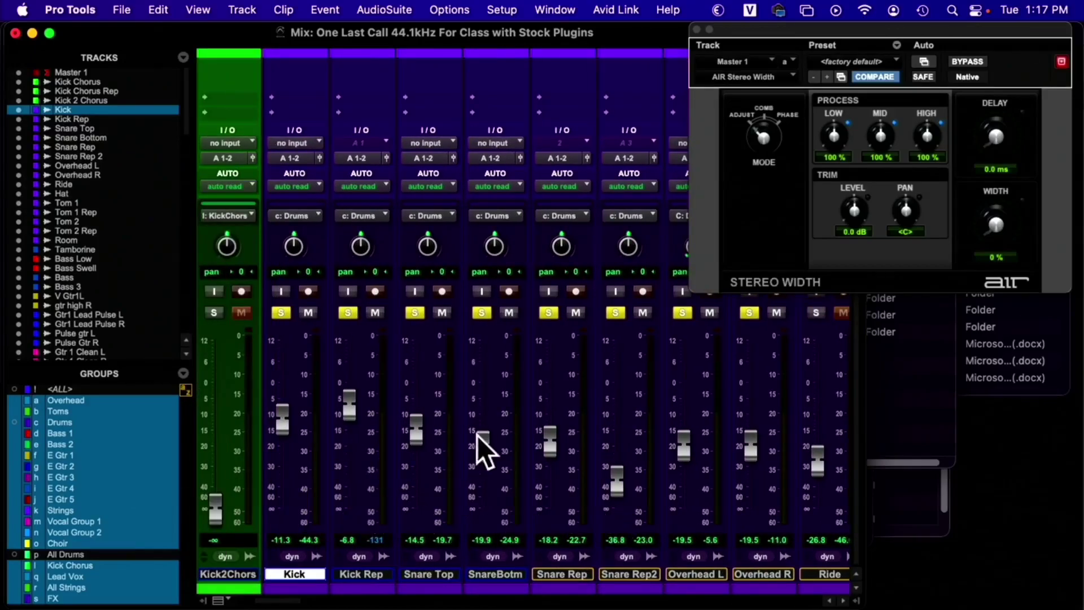
pyautogui.hscroll(1, 693, 423)
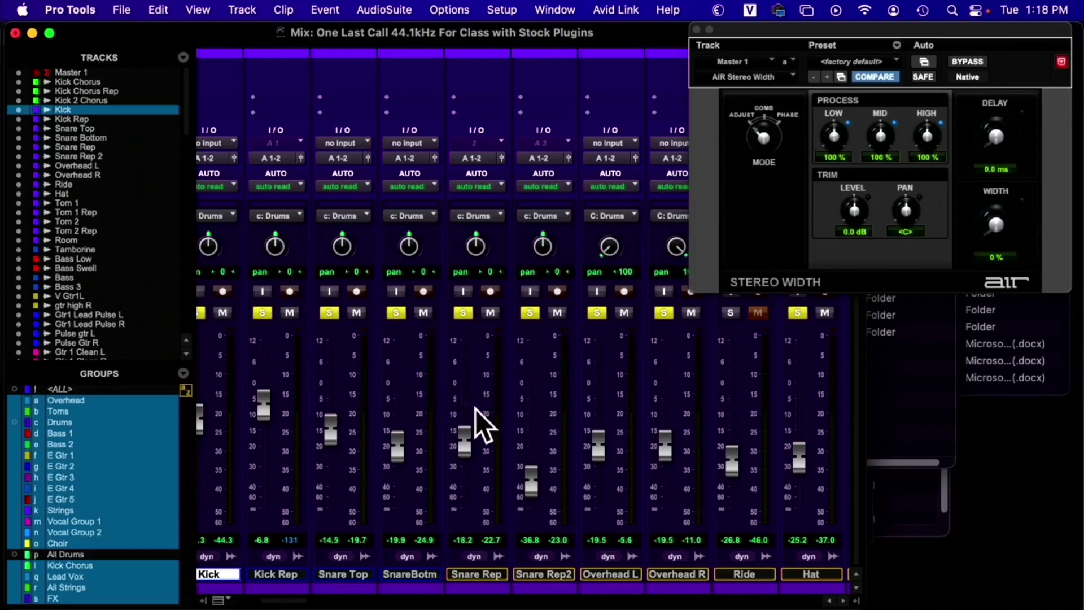
pyautogui.hscroll(3, 476, 408)
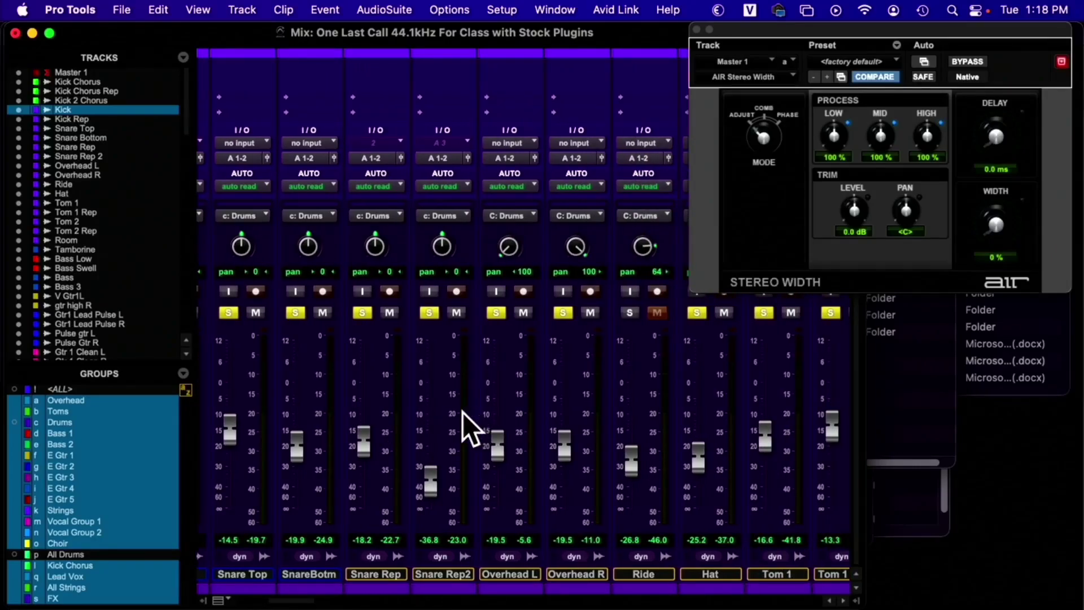
pyautogui.hscroll(-8, 462, 412)
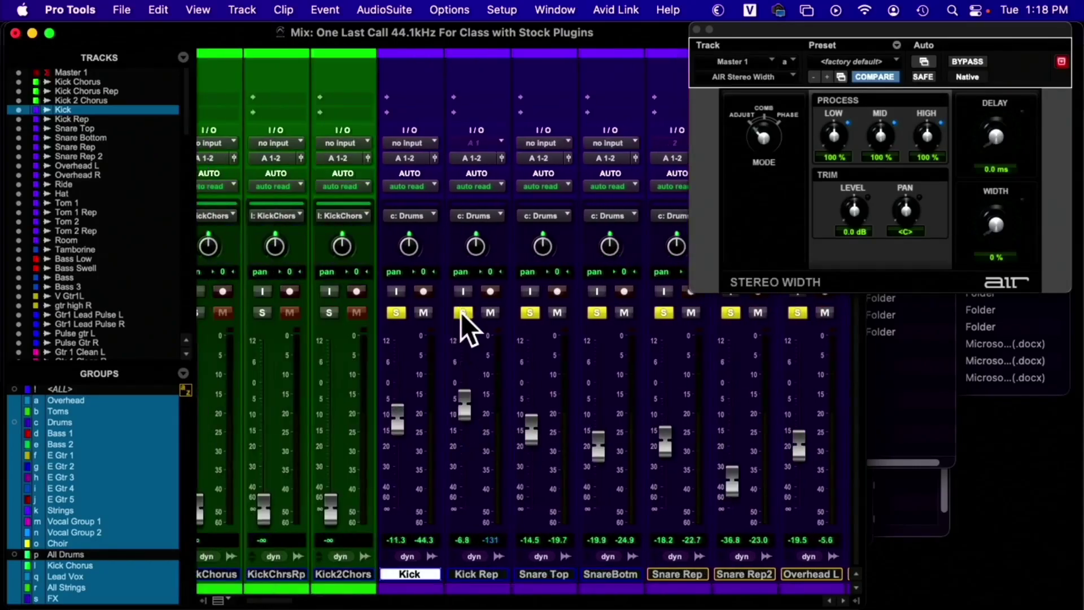
# - Reset the Stereo Width plugin's Width to 100 % and solo only the Kick track
pyautogui.click(461, 313)
pyautogui.click(460, 313)
pyautogui.click(461, 312)
pyautogui.keyDown('alt'); pyautogui.click(998, 224); pyautogui.keyUp('alt')
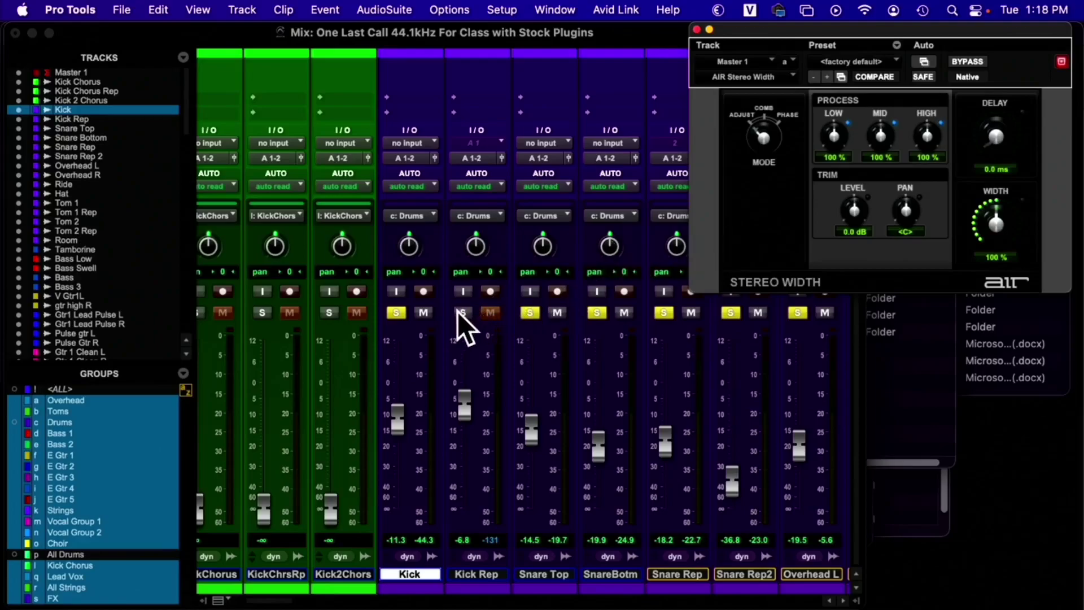
pyautogui.click(397, 312)
pyautogui.click(397, 312)
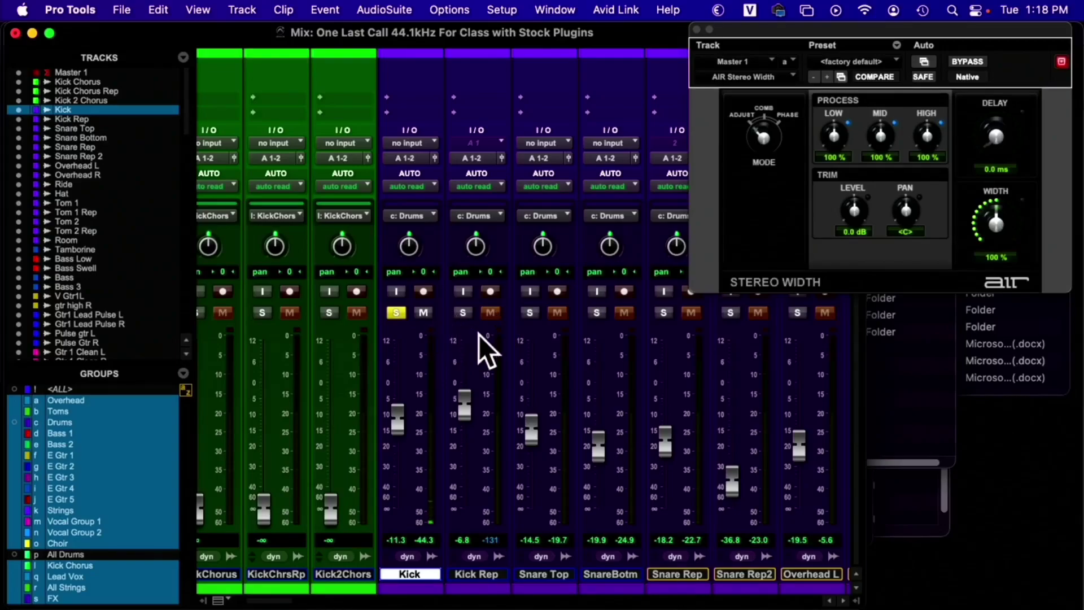
# - Add Kick Rep, Snare Top, Snare Bottom, Snare Rep and Snare Rep 2 to the soloed tracks
pyautogui.hscroll(2, 465, 337)
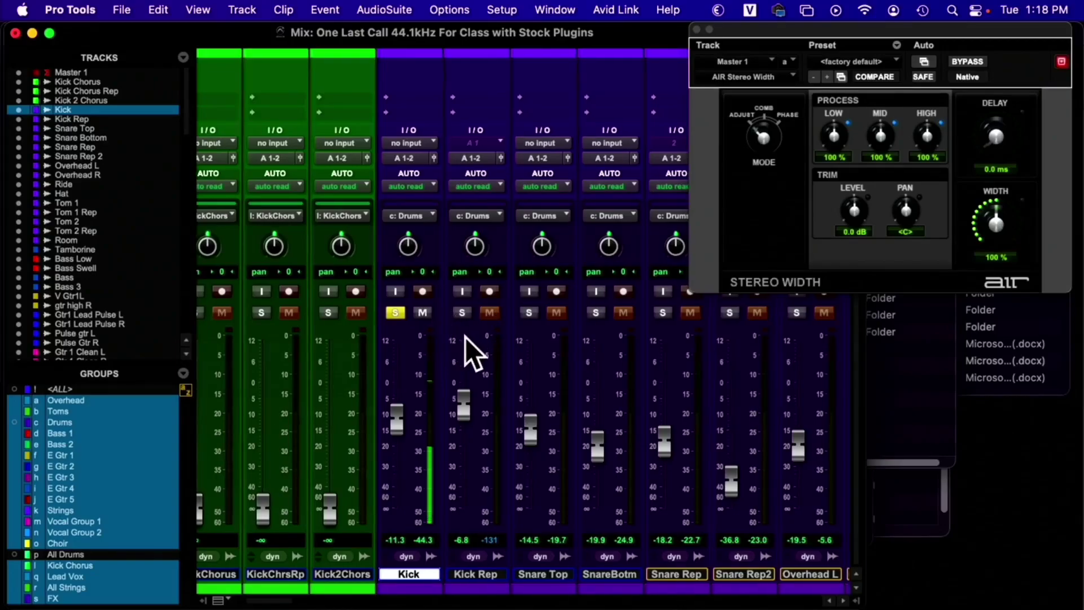
pyautogui.hscroll(1, 457, 335)
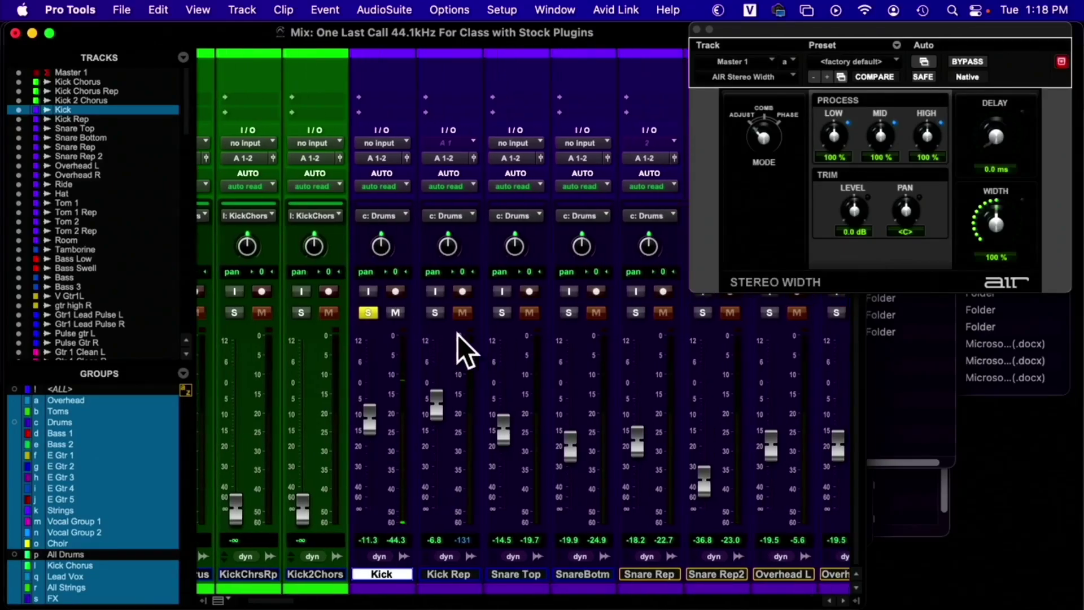
pyautogui.click(436, 313)
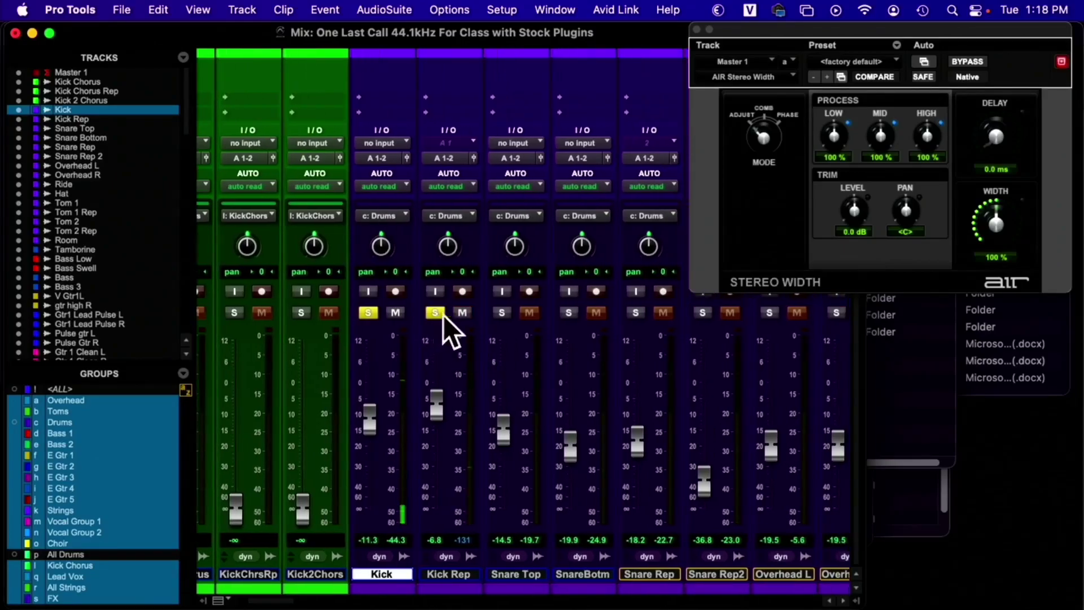
pyautogui.click(502, 313)
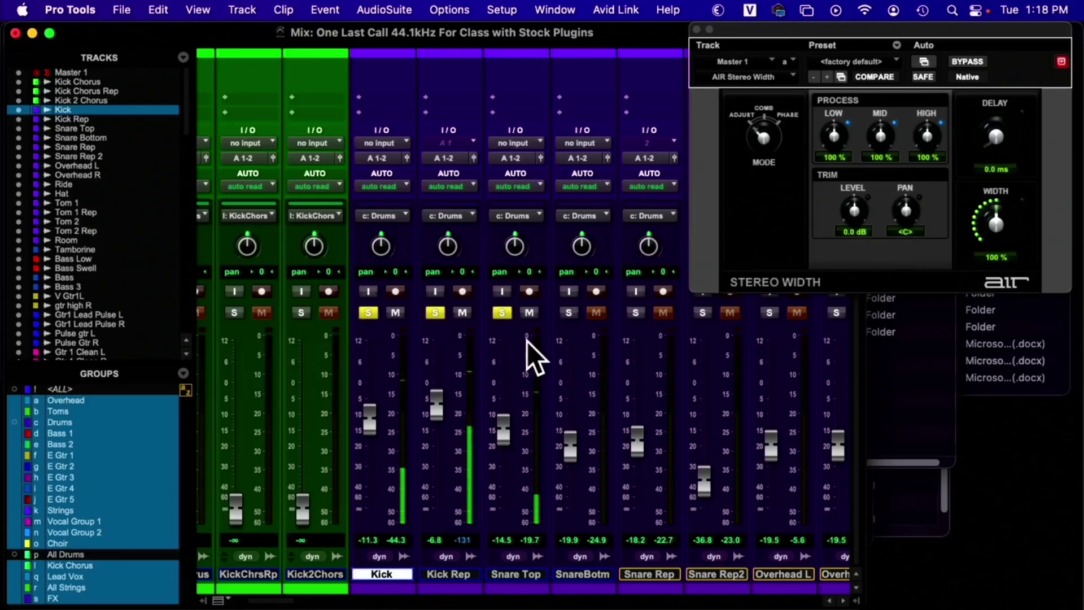
pyautogui.hscroll(12, 536, 336)
pyautogui.click(433, 312)
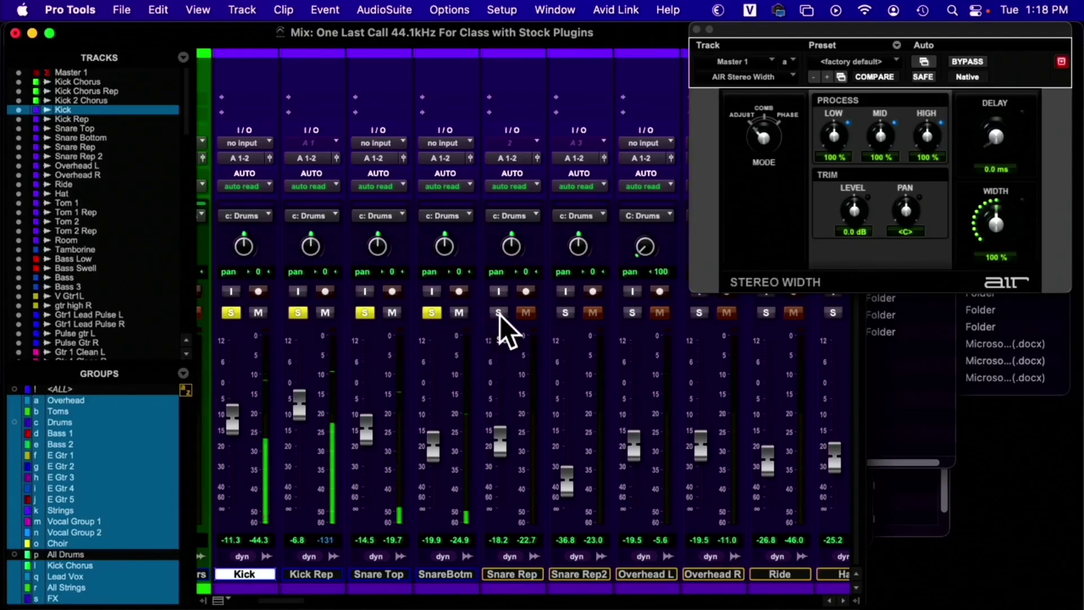
pyautogui.click(500, 314)
pyautogui.click(565, 313)
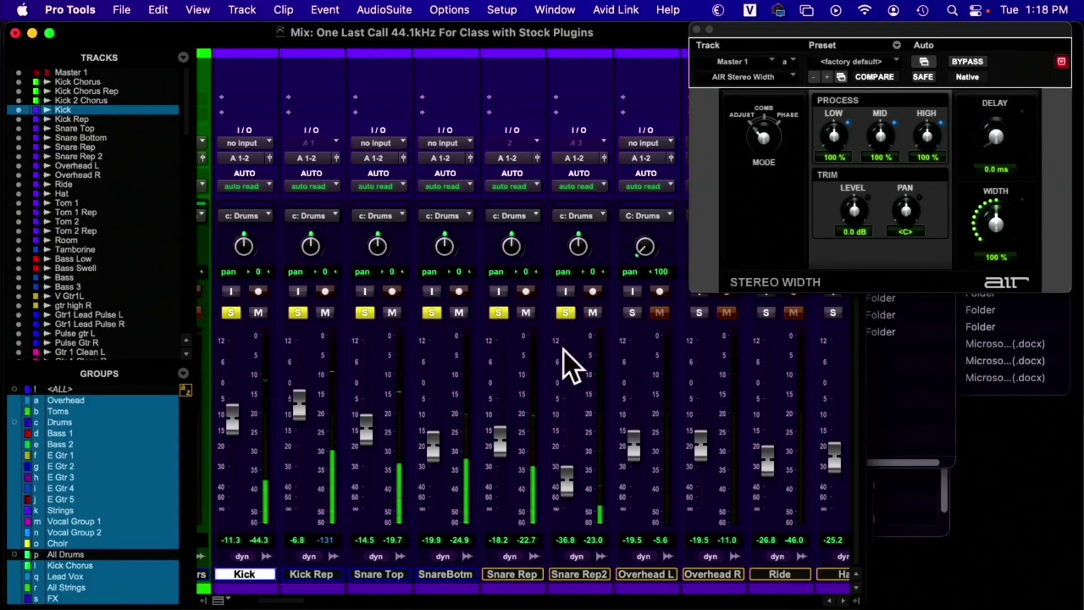
# - Try the plugin's Width at 96 %, 99 %, 0 % and 200 % on the kick and snare tracks, then reset it to 100 %
pyautogui.click(998, 219)
pyautogui.moveTo(997, 219); pyautogui.dragTo(998, 226)
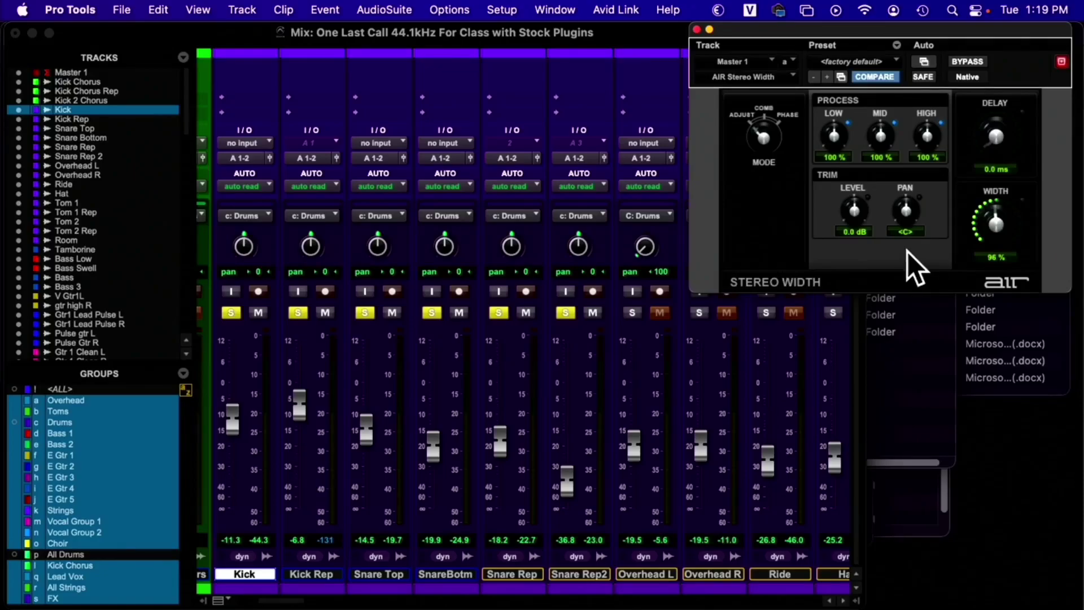
pyautogui.moveTo(988, 223)
pyautogui.mouseDown()
pyautogui.moveTo(980, 346)
pyautogui.moveTo(992, 213)
pyautogui.moveTo(989, 229)
pyautogui.moveTo(998, 223)
pyautogui.mouseUp()
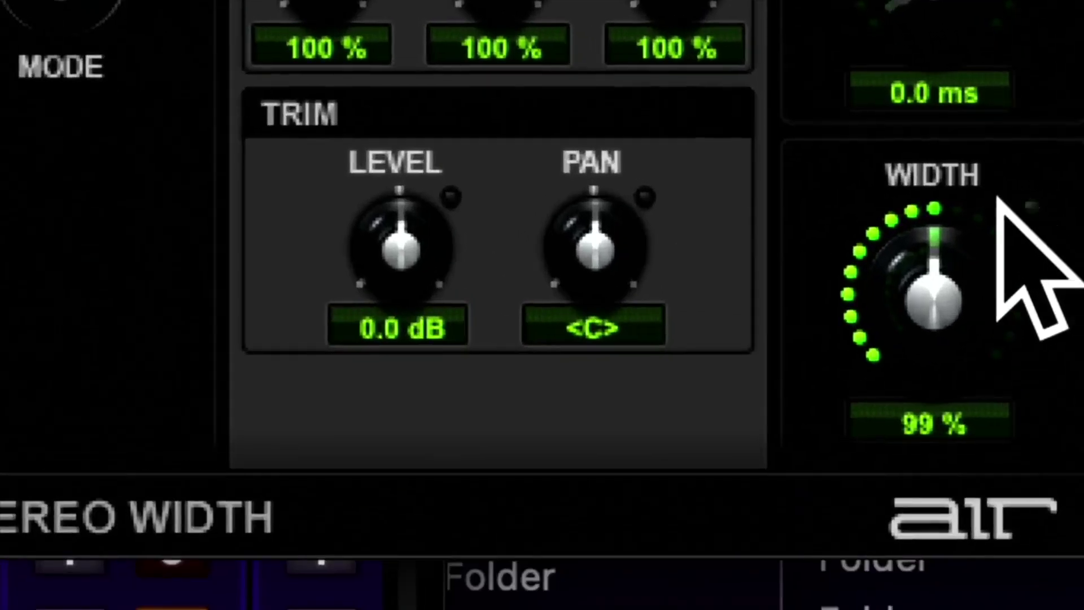
pyautogui.moveTo(967, 235); pyautogui.dragTo(776, 607)
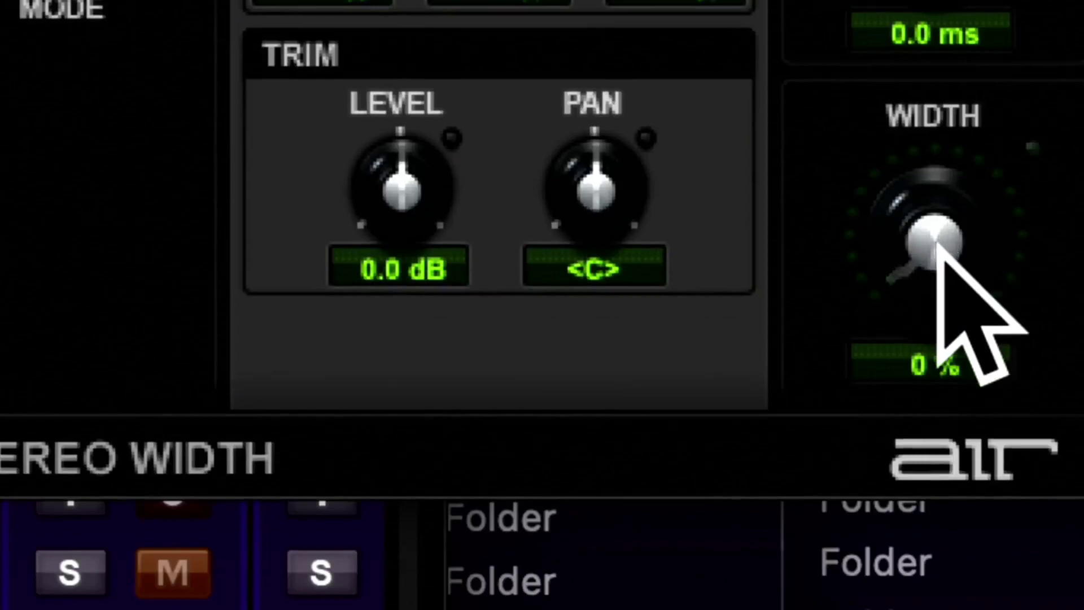
pyautogui.moveTo(937, 242); pyautogui.dragTo(952, 0)
pyautogui.keyDown('alt'); pyautogui.click(937, 226); pyautogui.keyUp('alt')
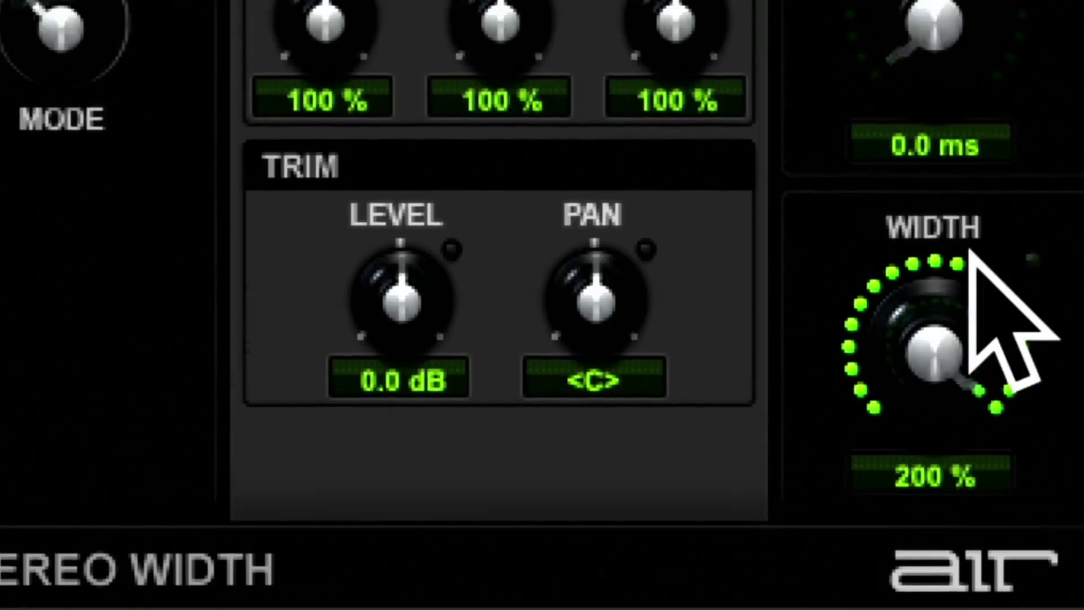
pyautogui.keyDown('alt'); pyautogui.click(944, 339); pyautogui.keyUp('alt')
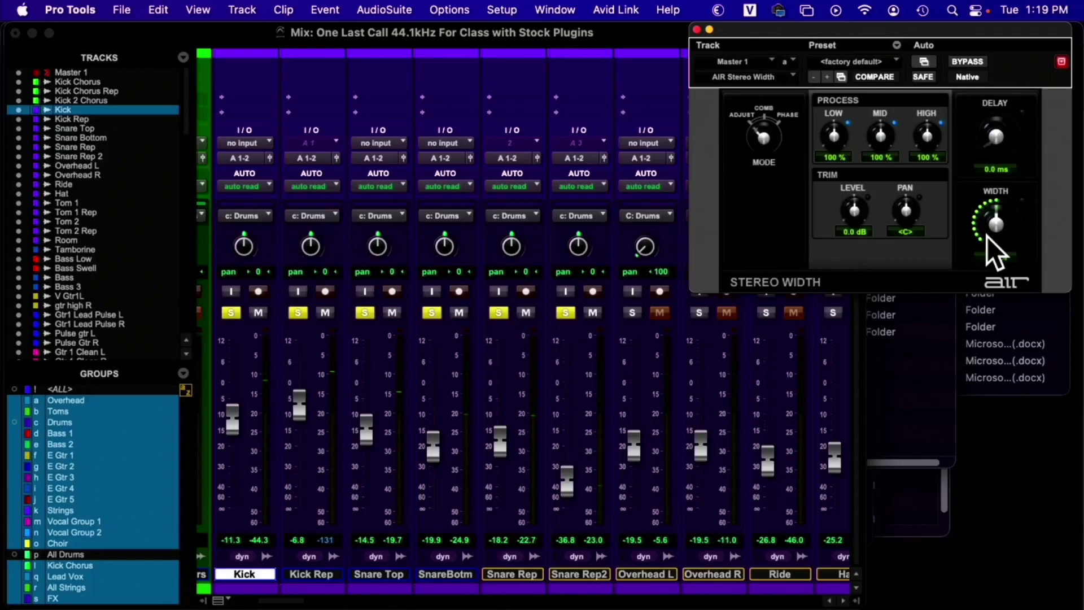
# - Clear the kick and snare solos and solo Overhead L and Overhead R, keeping the Stereo Width window clear of them
pyautogui.moveTo(757, 32); pyautogui.dragTo(857, 64)
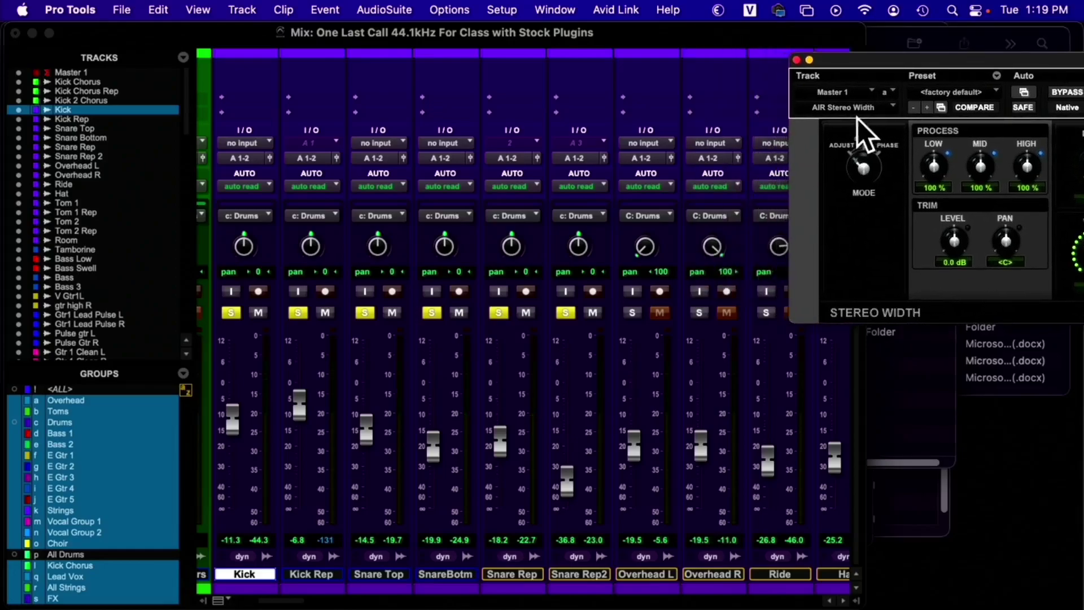
pyautogui.click(628, 310)
pyautogui.click(633, 313)
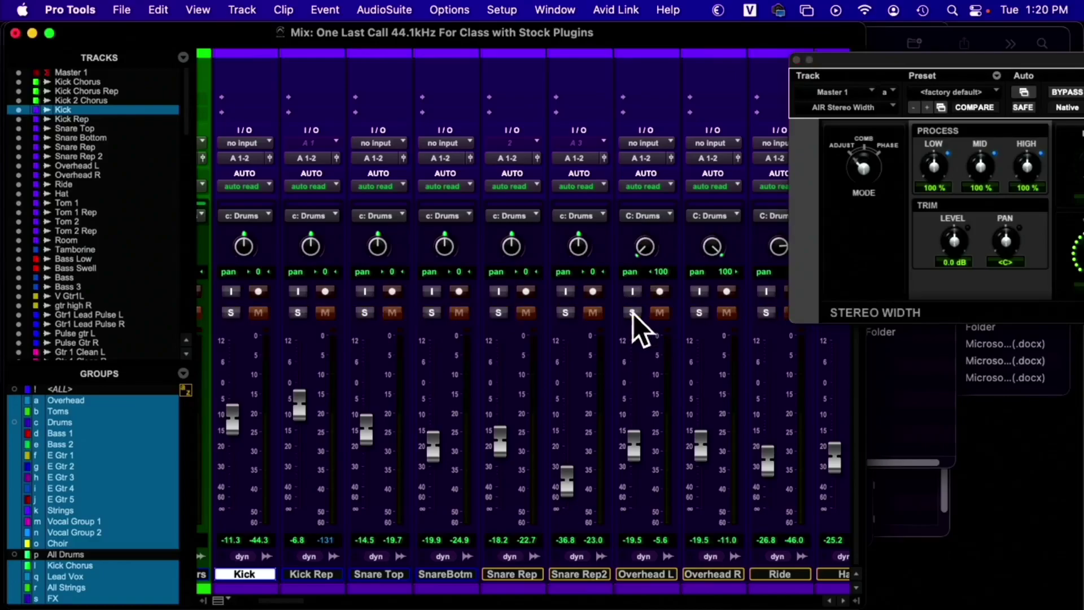
pyautogui.click(632, 313)
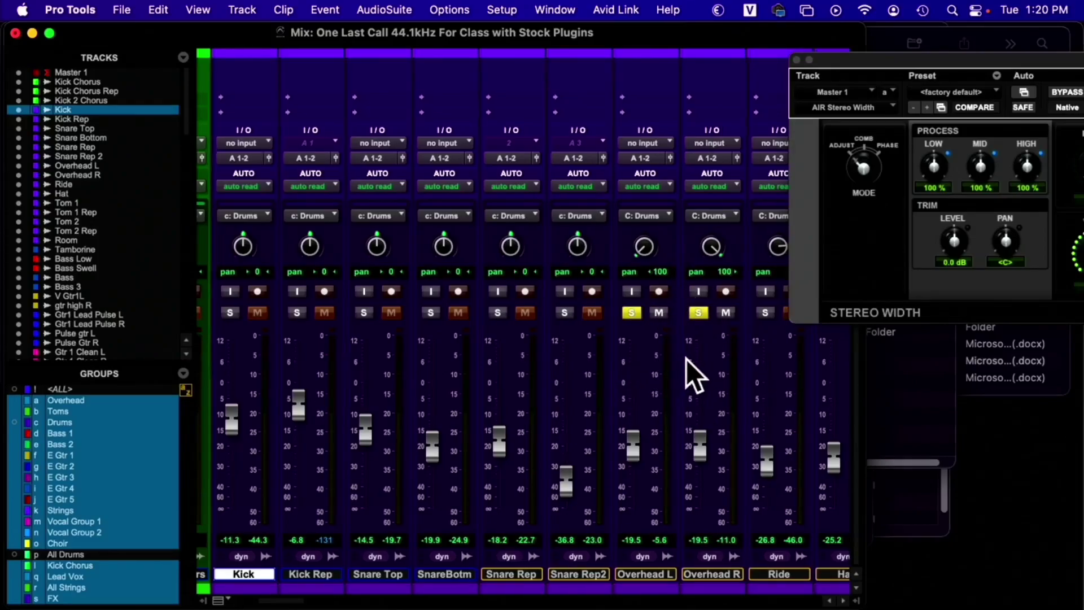
pyautogui.hscroll(2, 687, 359)
pyautogui.moveTo(889, 59); pyautogui.dragTo(805, 42)
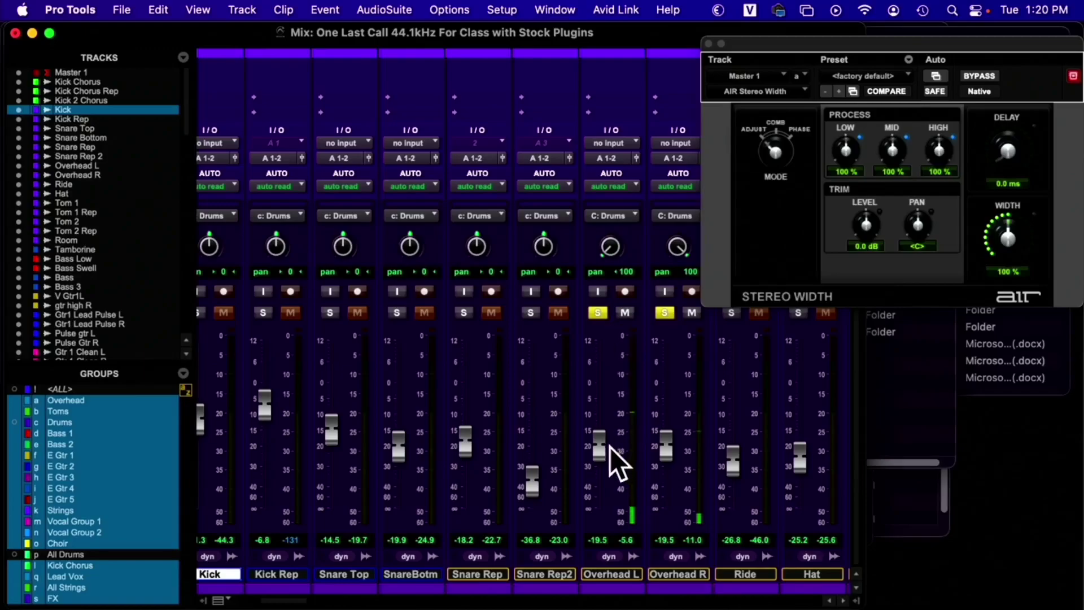
# - Raise the volume fader of Overhead L to -3.3 dB and Overhead R to -2.7 dB
pyautogui.moveTo(602, 444); pyautogui.dragTo(608, 393)
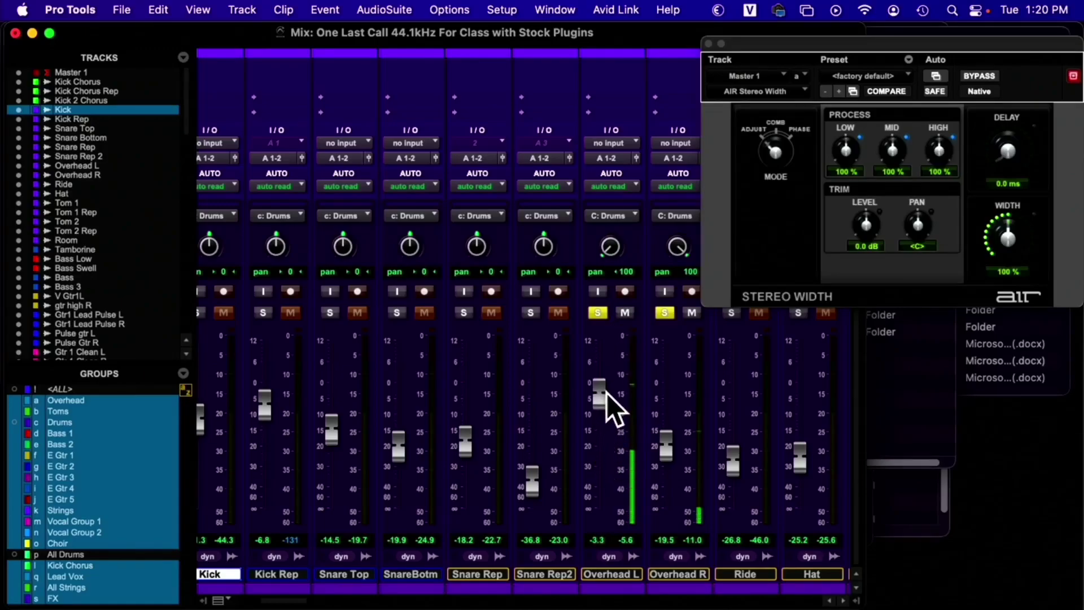
pyautogui.moveTo(662, 445); pyautogui.dragTo(666, 393)
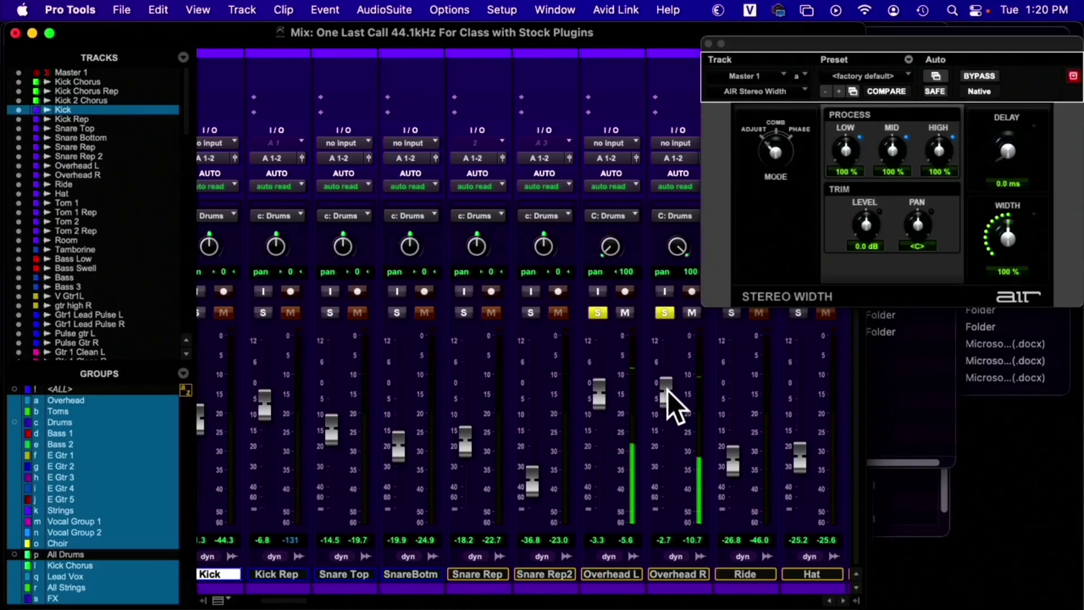
# - Try the Stereo Width plugin's Width at 0 %, 99 % and 101 % on the soloed overheads
pyautogui.moveTo(1001, 231); pyautogui.dragTo(997, 271)
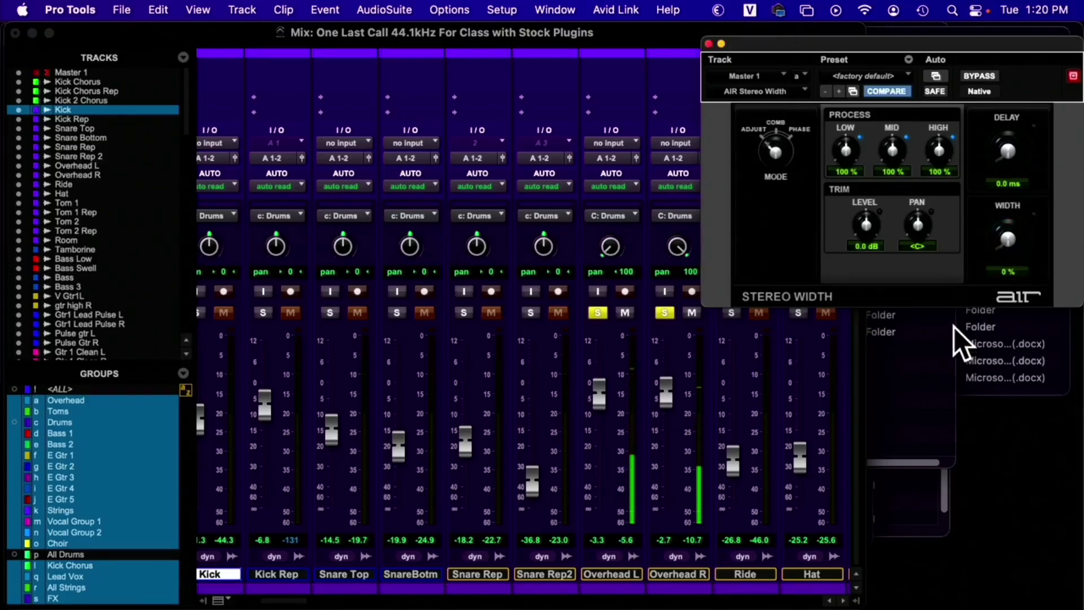
pyautogui.moveTo(1004, 239); pyautogui.dragTo(1017, 157)
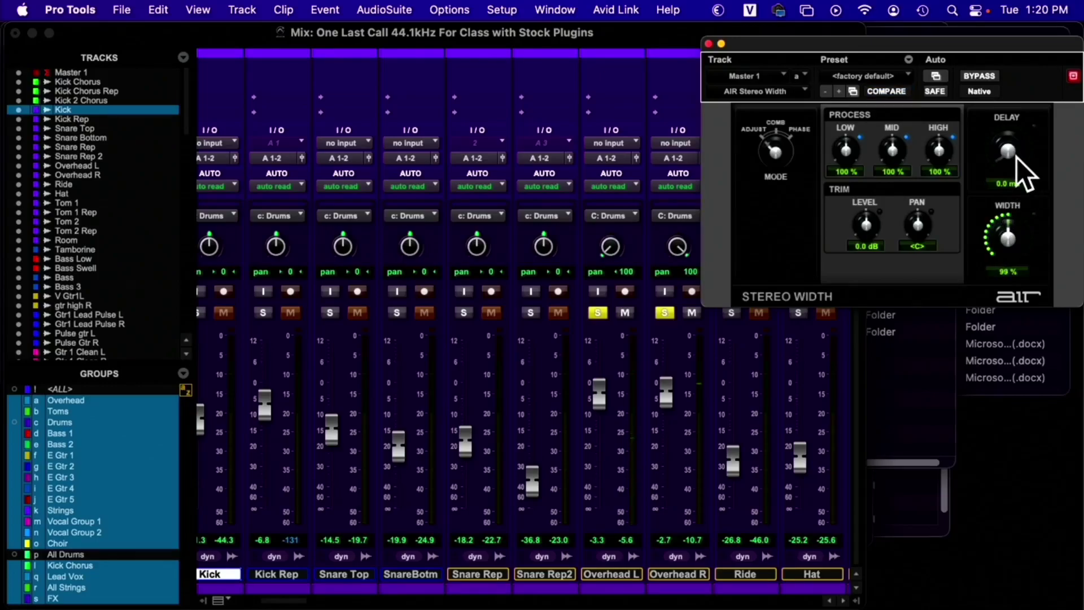
pyautogui.moveTo(1009, 246)
pyautogui.mouseDown()
pyautogui.moveTo(993, 325)
pyautogui.moveTo(1020, 239)
pyautogui.mouseUp()
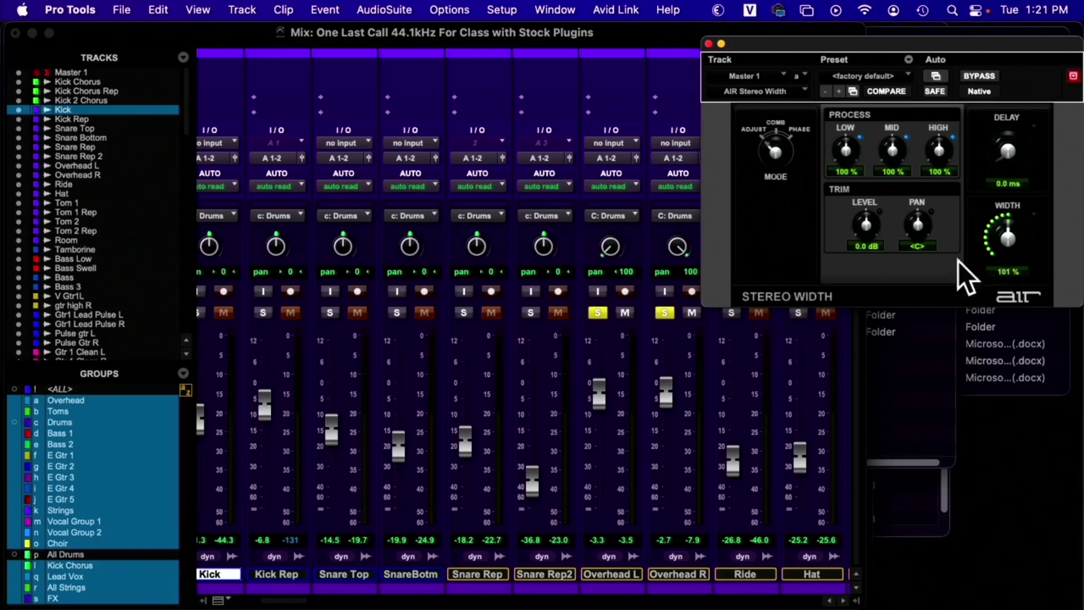
# - Add Kick, Kick Rep, Snare Top, Snare Bottom, Snare Rep and Snare Rep 2 to the soloed overheads
pyautogui.scroll(5, 552, 371)
pyautogui.scroll(-5, 551, 371)
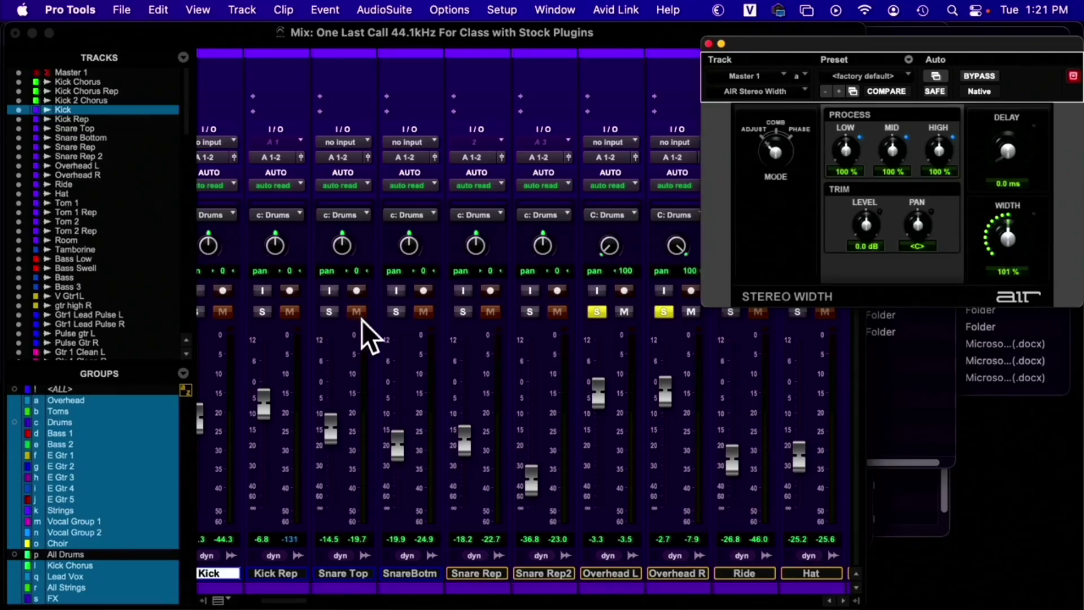
pyautogui.hscroll(-2, 362, 319)
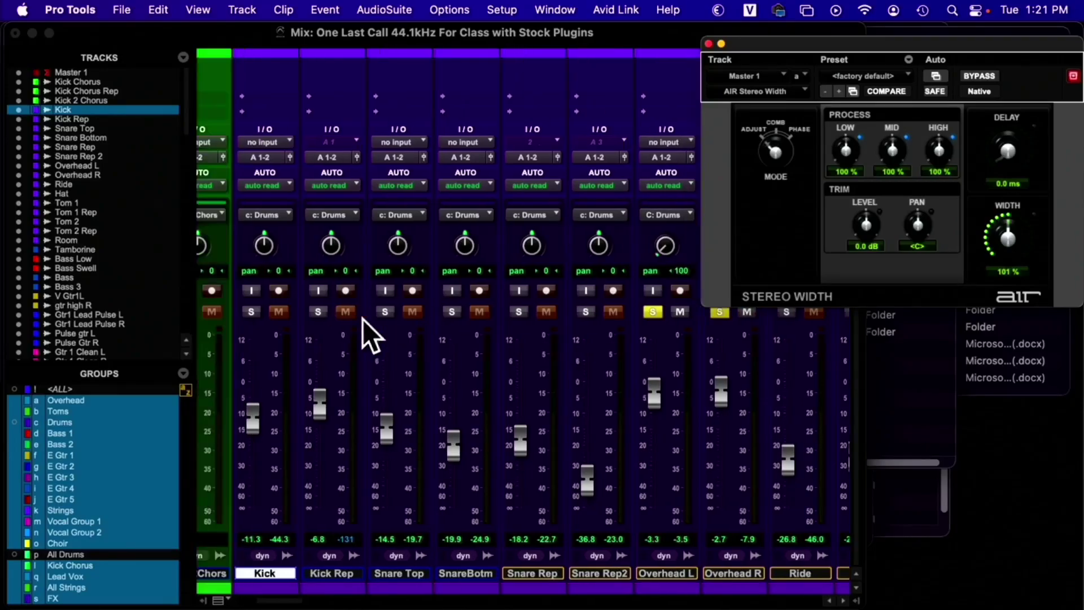
pyautogui.click(254, 314)
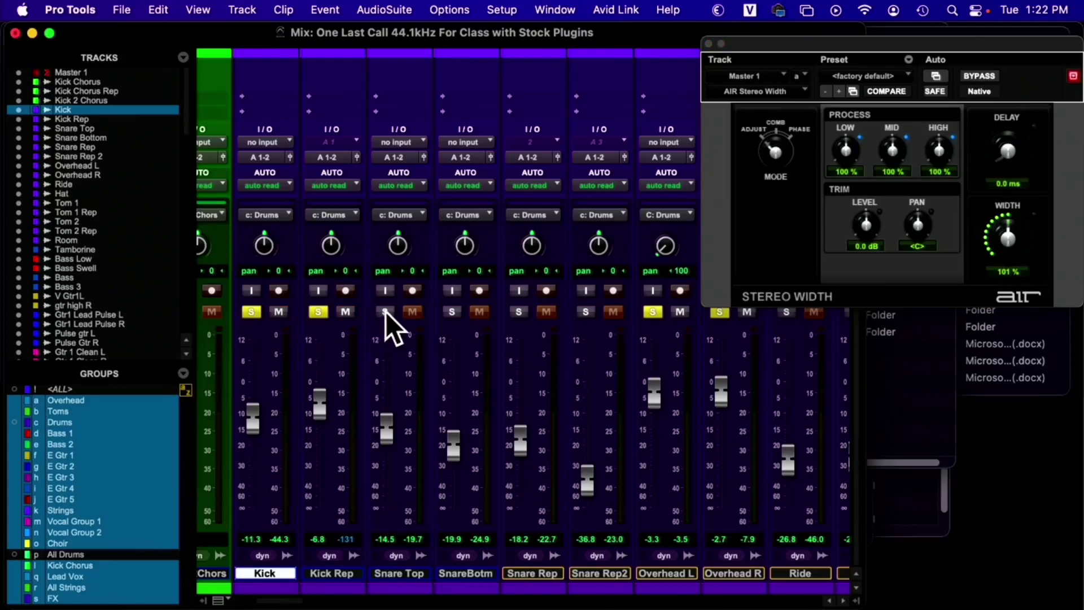
pyautogui.click(520, 312)
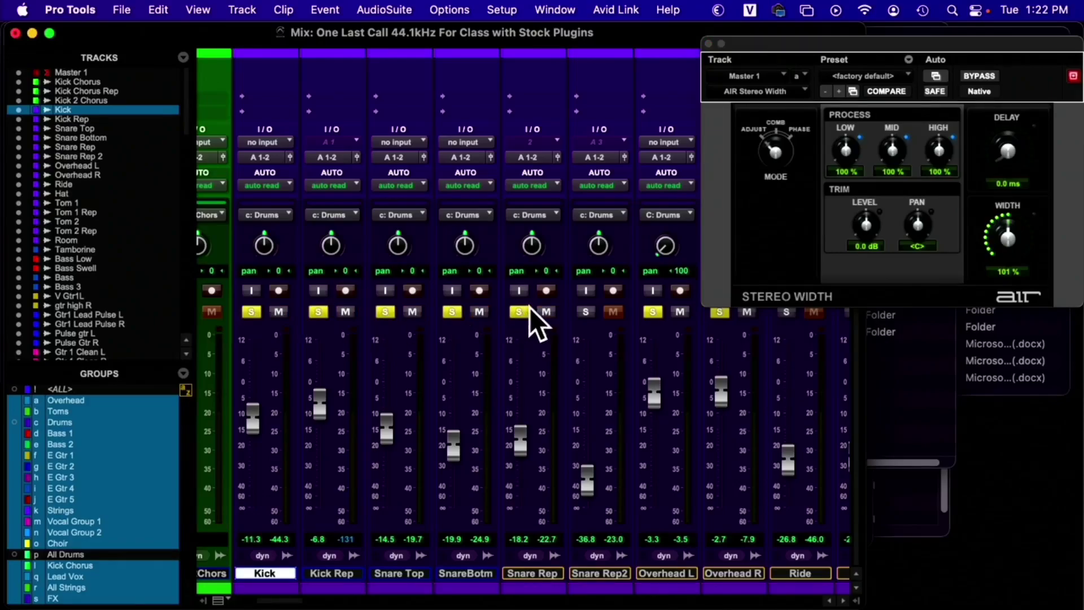
pyautogui.click(584, 311)
# - Solo the Hat track as well and raise its volume fader to -15.6 dB
pyautogui.hscroll(1, 575, 346)
pyautogui.hscroll(4, 575, 346)
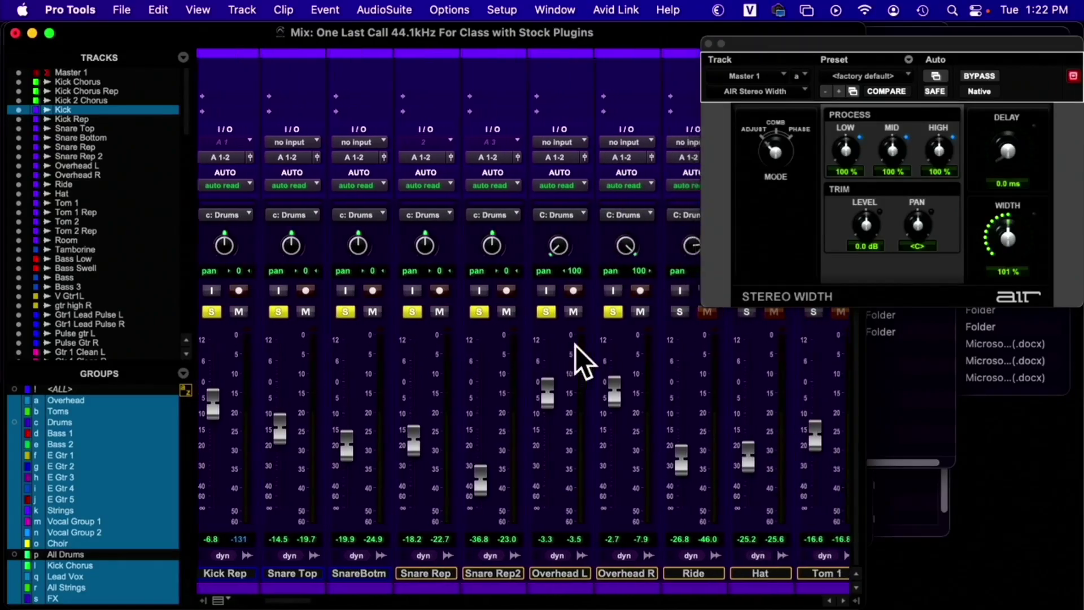
pyautogui.hscroll(3, 574, 345)
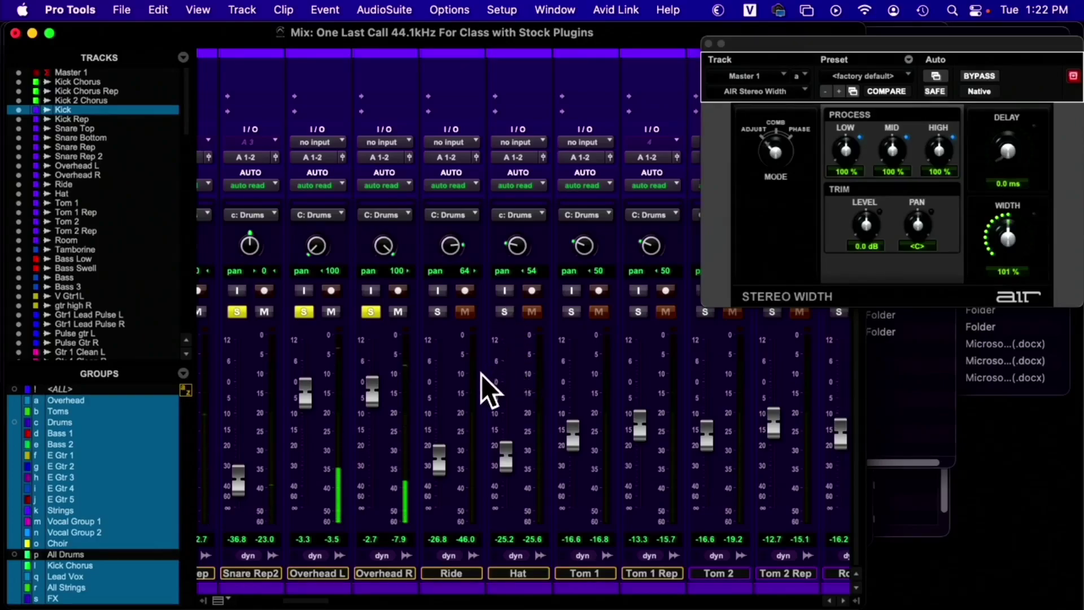
pyautogui.click(507, 312)
pyautogui.moveTo(506, 466); pyautogui.dragTo(549, 430)
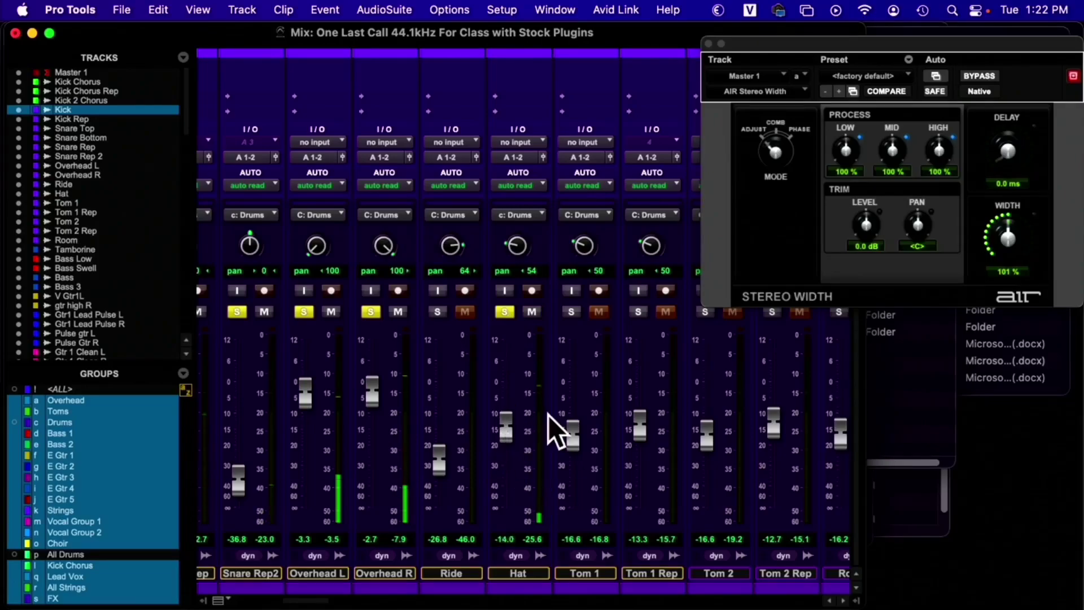
# - Add Tom 1 and Tom 1 Rep to the solos and raise their faders to -14.2 dB and -12.9 dB
pyautogui.click(572, 311)
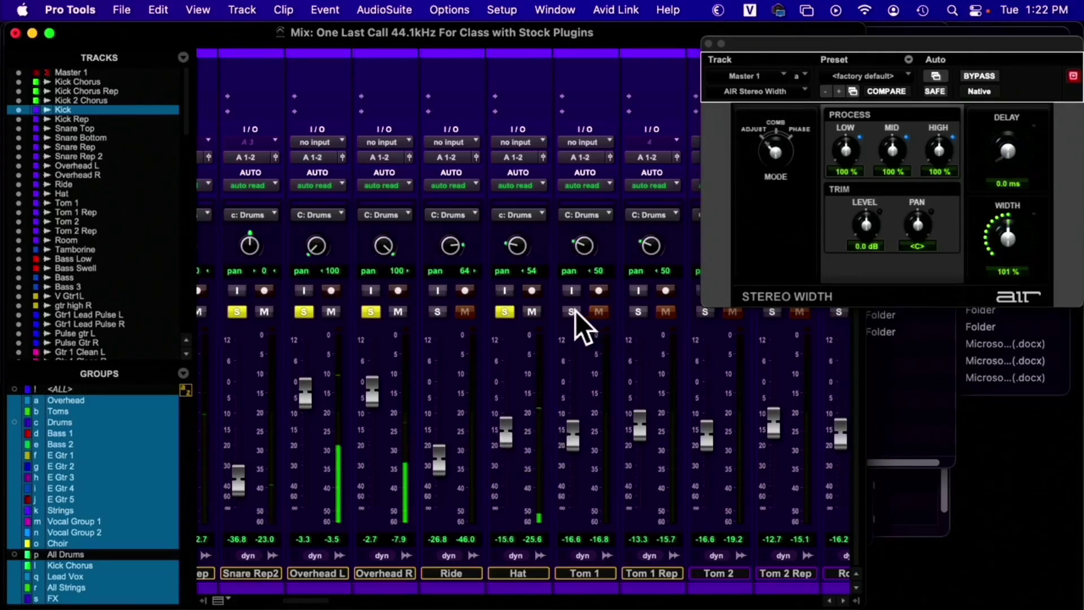
pyautogui.click(638, 312)
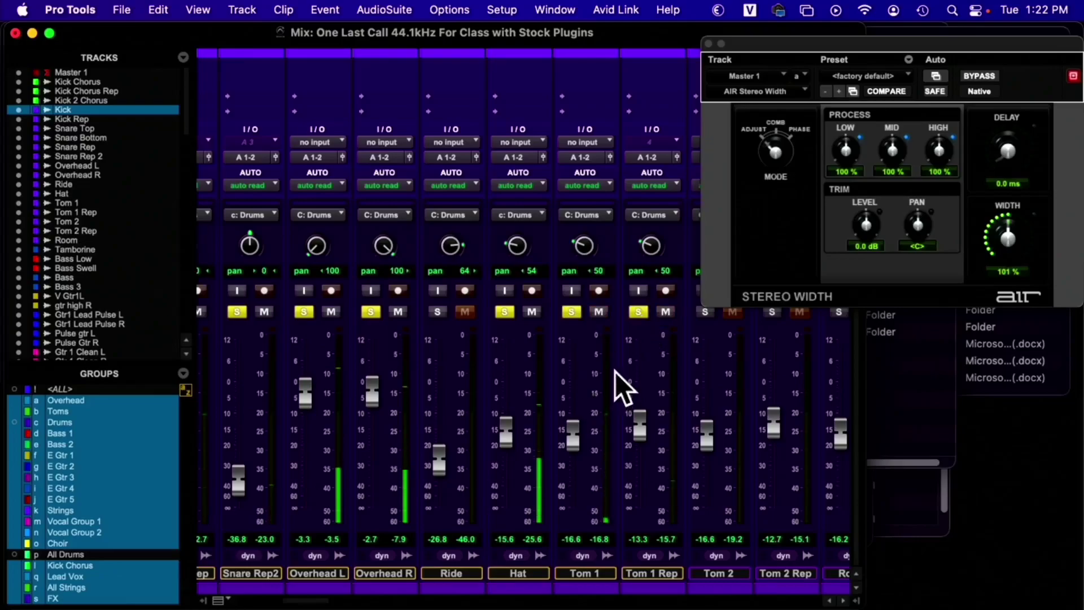
pyautogui.moveTo(575, 428); pyautogui.dragTo(631, 410)
# - Add Tom 2 and Tom 2 Rep to the solos and raise the Tom 2 Rep fader to -11.8 dB
pyautogui.hscroll(3, 622, 401)
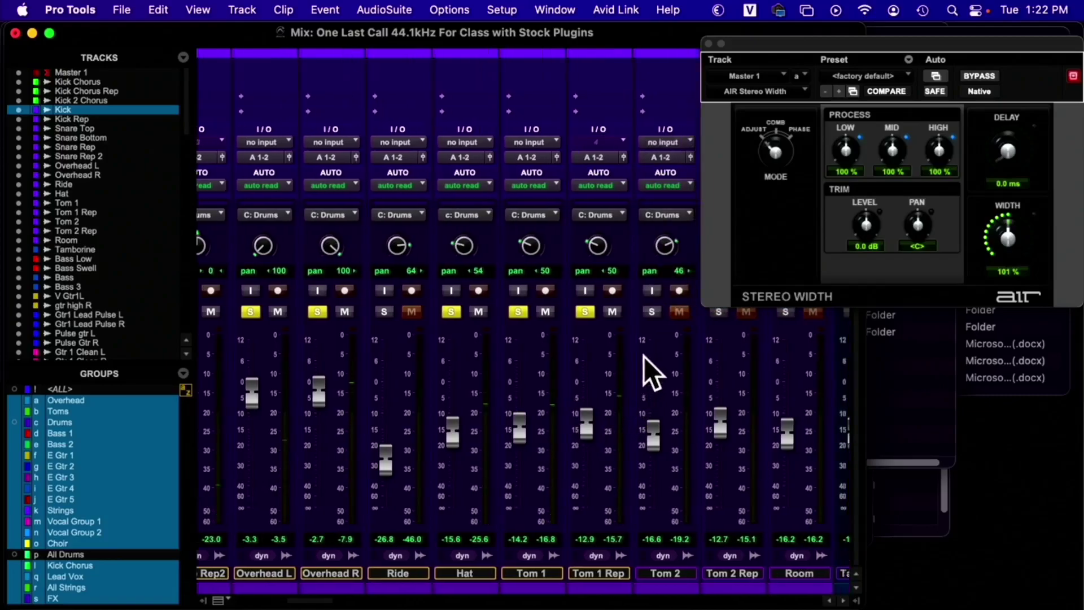
pyautogui.hscroll(2, 643, 356)
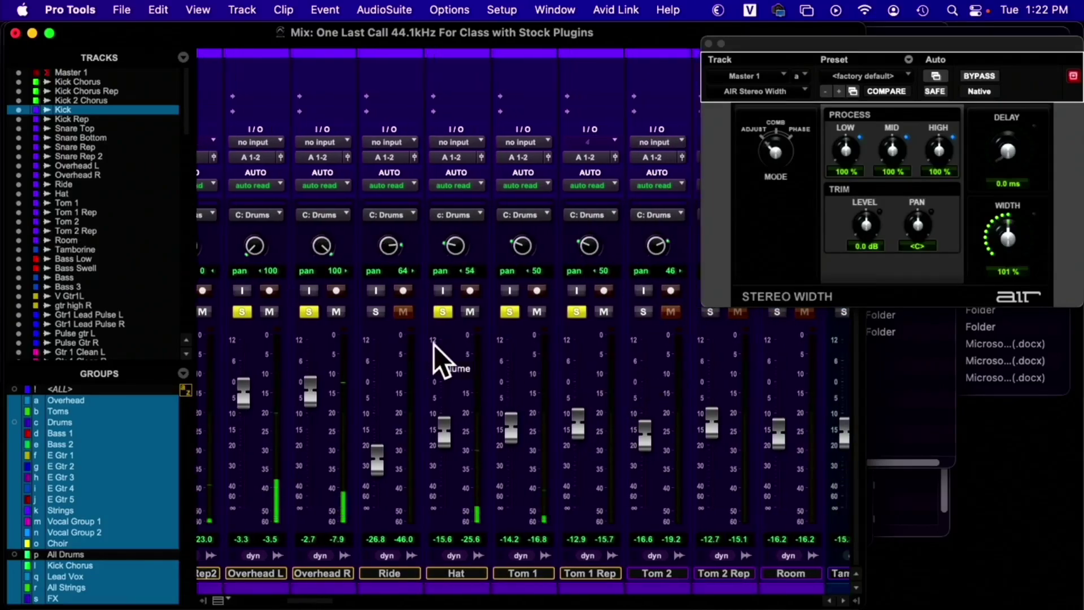
pyautogui.hscroll(5, 438, 345)
pyautogui.click(478, 314)
pyautogui.click(549, 314)
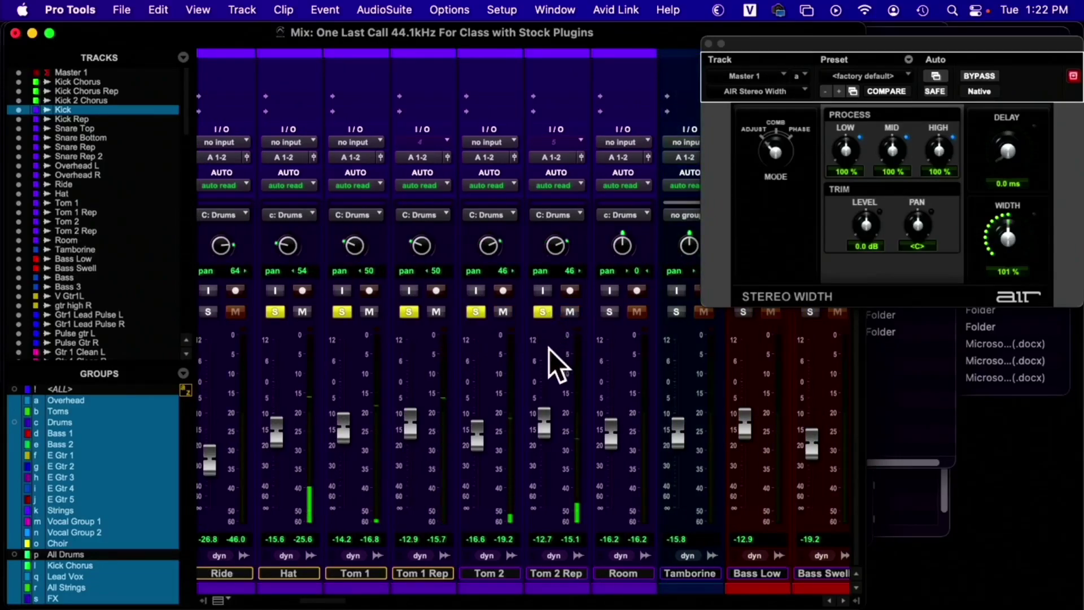
pyautogui.moveTo(548, 418); pyautogui.dragTo(549, 413)
# - Try the plugin's Width at 0 %, 101 % and 99 % on the soloed drum mix
pyautogui.click(1012, 226)
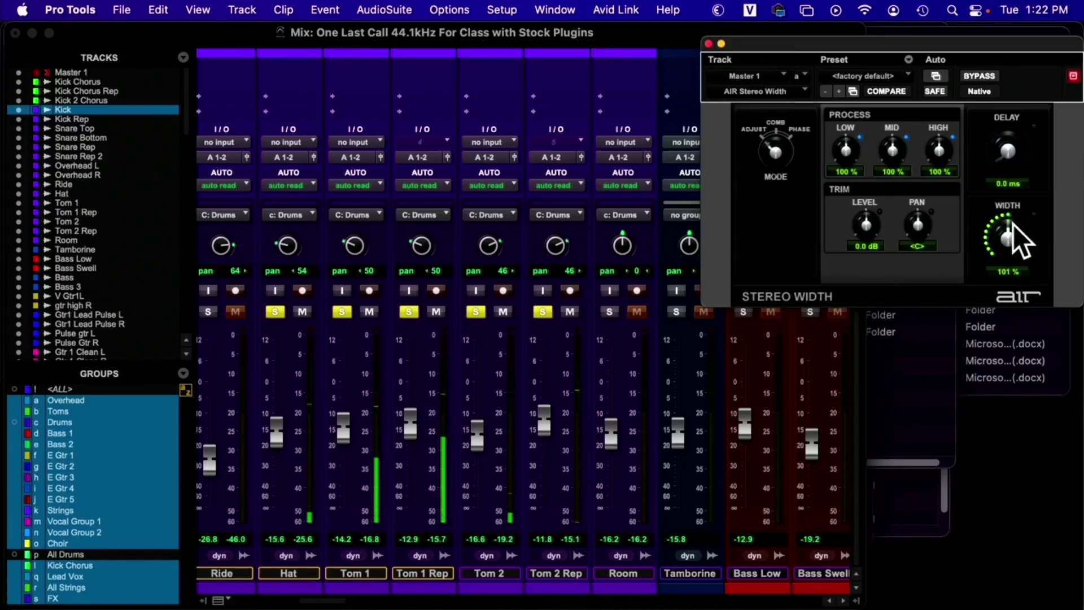
pyautogui.moveTo(1011, 222); pyautogui.dragTo(943, 469)
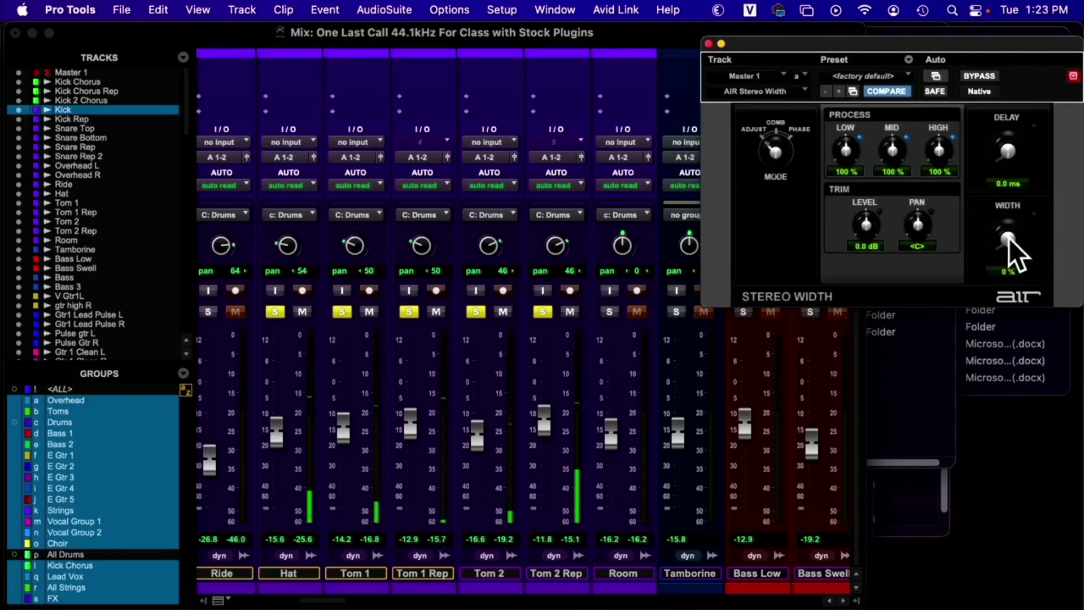
pyautogui.moveTo(1008, 238); pyautogui.dragTo(1025, 157)
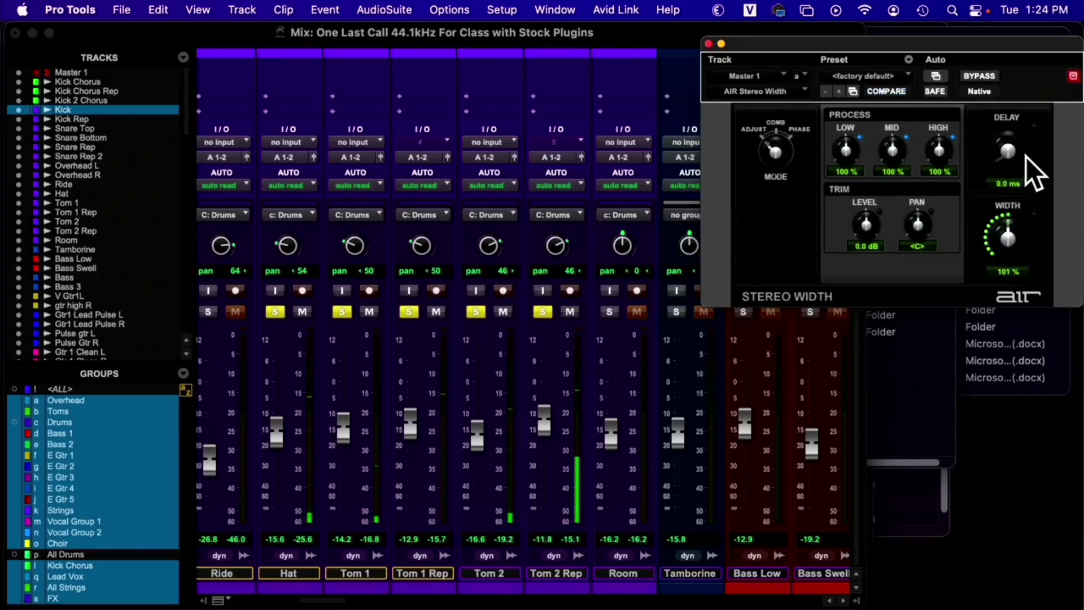
pyautogui.moveTo(1020, 219)
pyautogui.mouseDown()
pyautogui.moveTo(1005, 310)
pyautogui.moveTo(998, 256)
pyautogui.moveTo(1017, 229)
pyautogui.mouseUp()
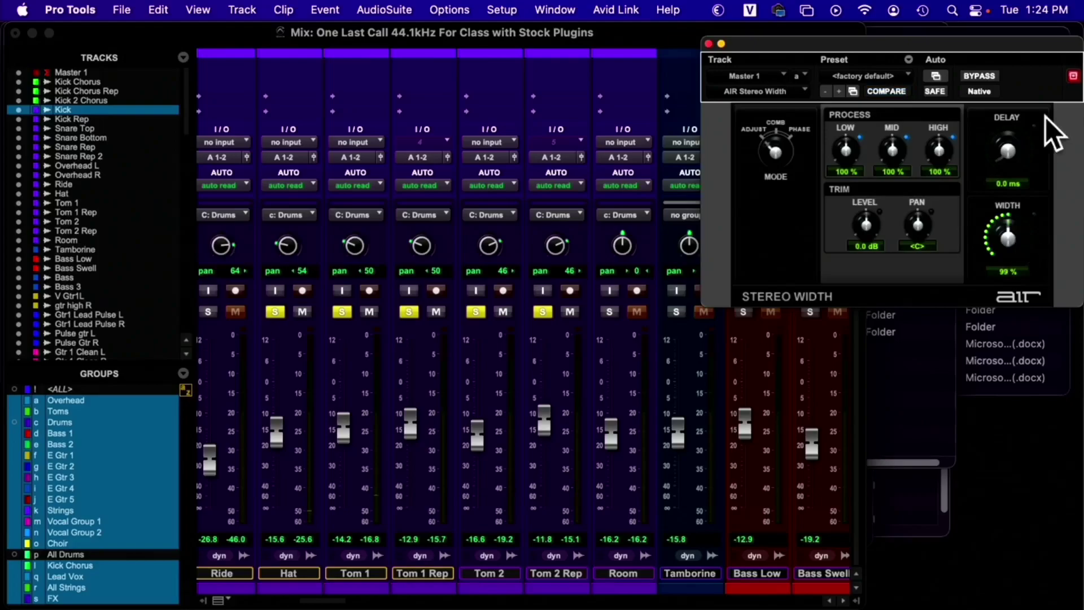
# - Move the Stereo Width window over the middle of the mixer and reset its Width to 100 %
pyautogui.moveTo(1007, 48); pyautogui.dragTo(600, 210)
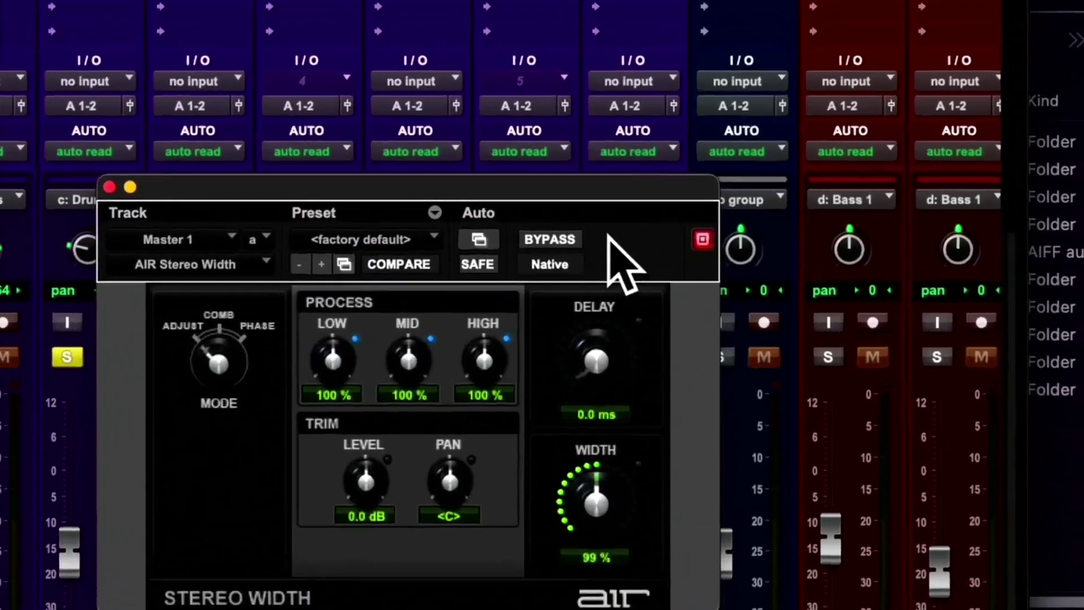
pyautogui.moveTo(518, 188); pyautogui.dragTo(601, 168)
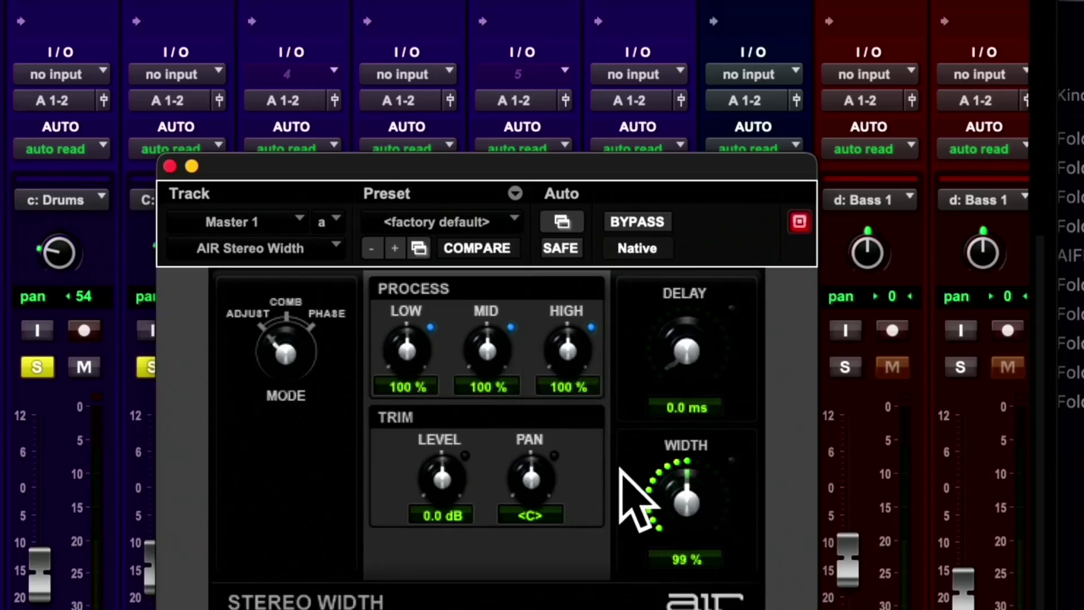
pyautogui.moveTo(698, 493); pyautogui.dragTo(692, 488)
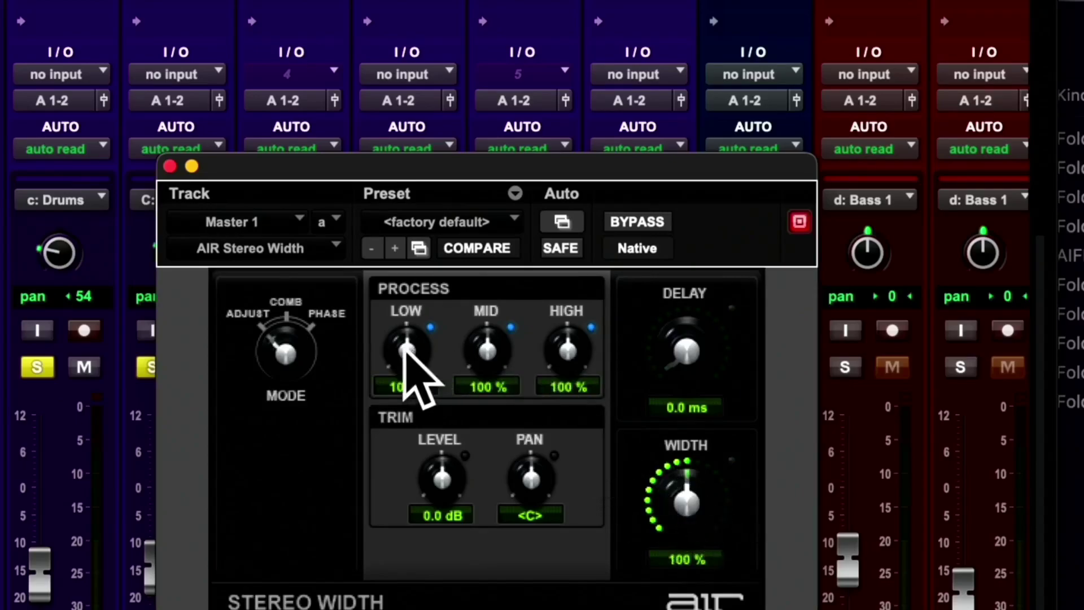
# - Set the Low, Mid and High process amounts of the Stereo Width plugin to 0 %
pyautogui.moveTo(406, 342); pyautogui.dragTo(351, 515)
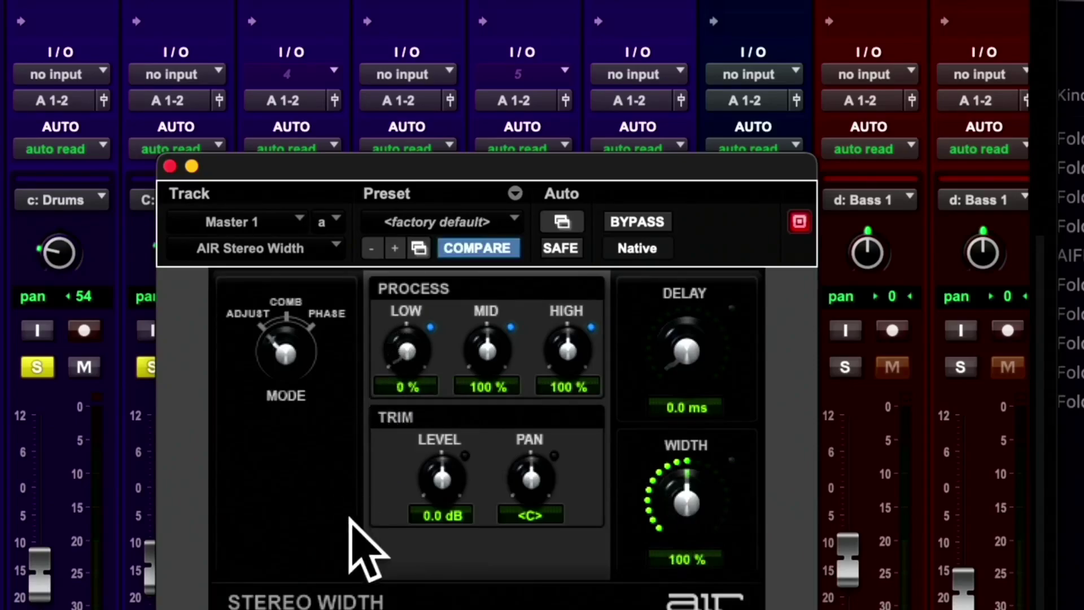
pyautogui.moveTo(492, 333); pyautogui.dragTo(412, 496)
pyautogui.moveTo(567, 348); pyautogui.dragTo(451, 496)
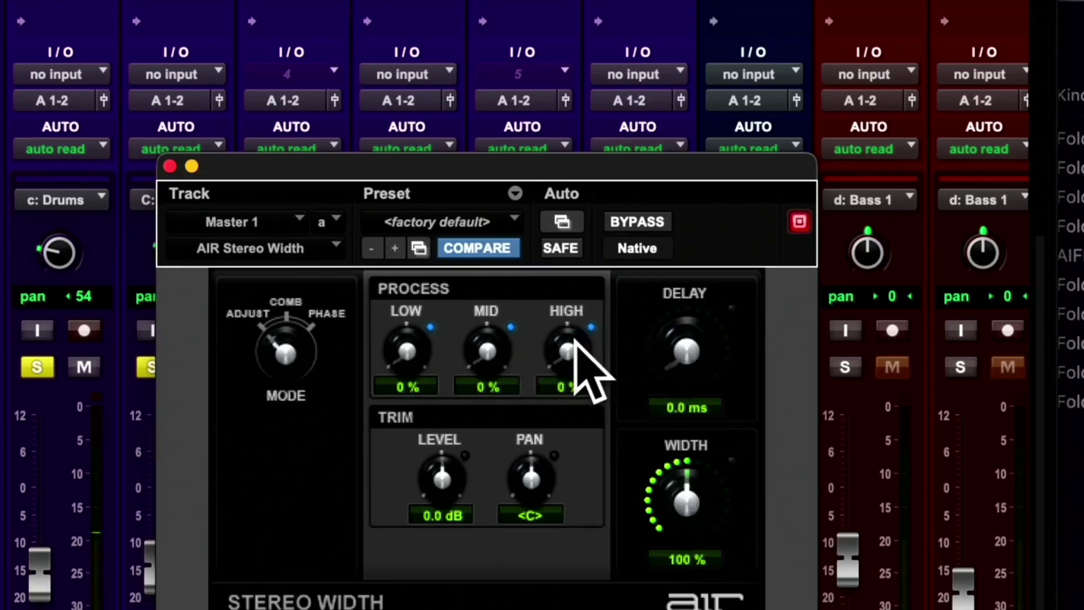
# - Raise the Low process amount to 57 % and the High process amount to 127 %
pyautogui.moveTo(497, 351); pyautogui.dragTo(503, 390)
pyautogui.moveTo(574, 375); pyautogui.dragTo(537, 435)
pyautogui.moveTo(416, 363); pyautogui.dragTo(390, 289)
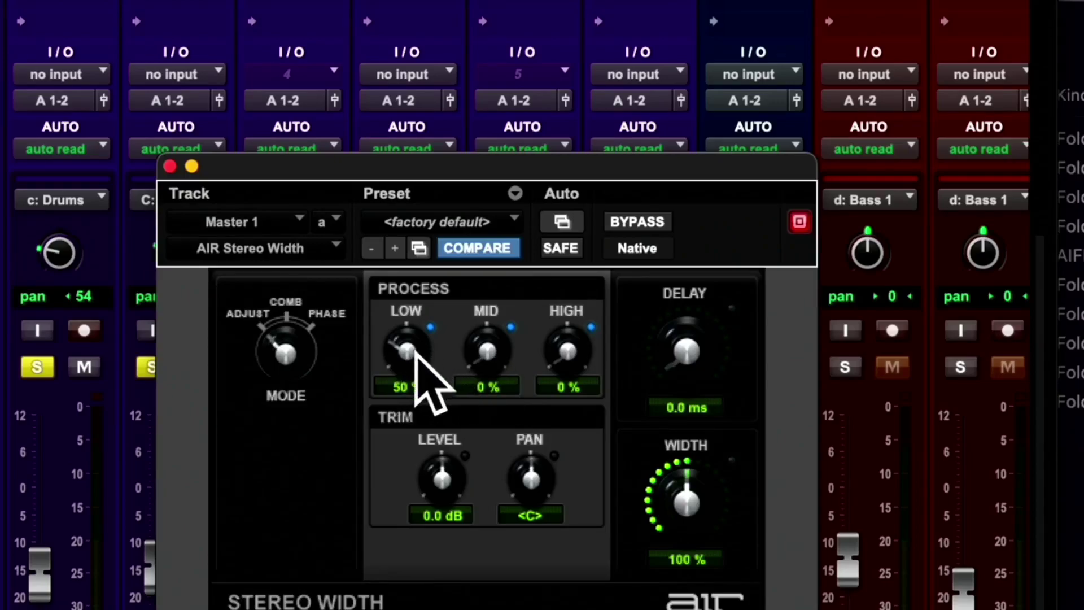
pyautogui.moveTo(417, 353); pyautogui.dragTo(416, 349)
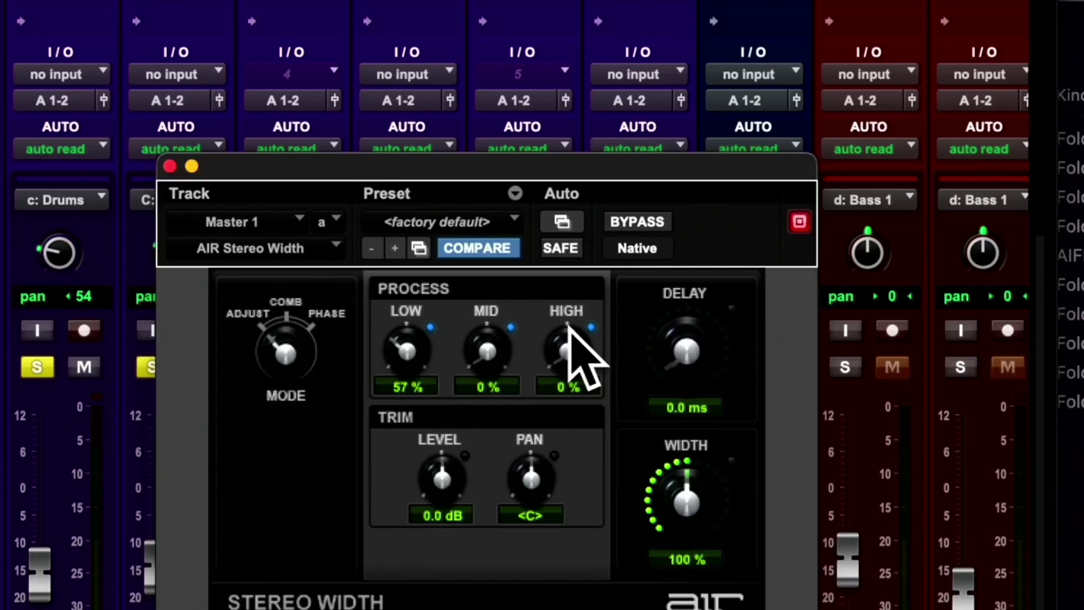
pyautogui.moveTo(567, 367); pyautogui.dragTo(520, 180)
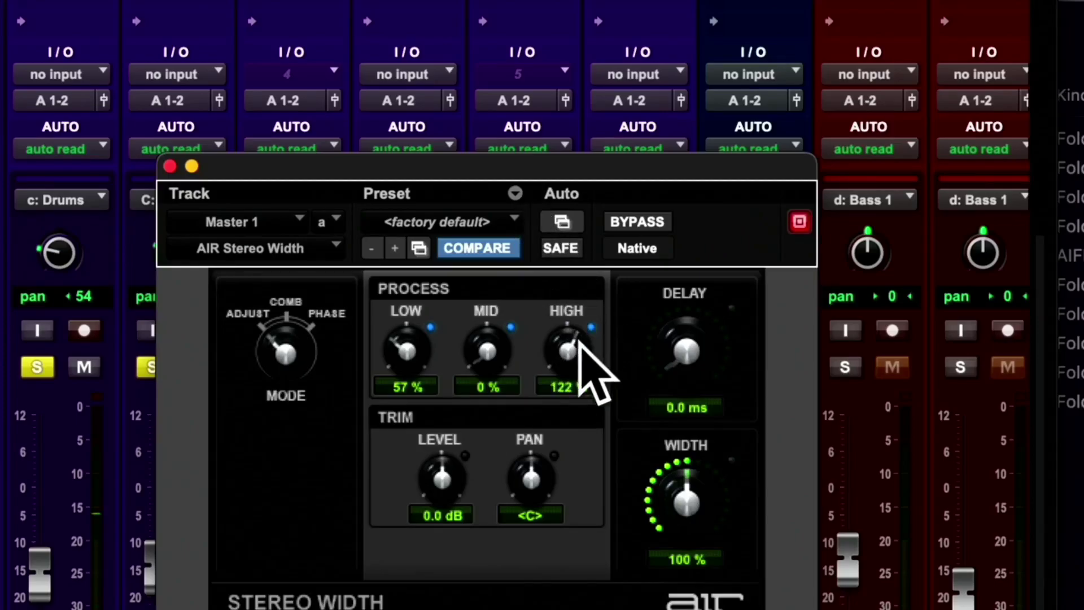
pyautogui.moveTo(573, 354); pyautogui.dragTo(571, 345)
# - Set the Low process amount to 25 % and the Mid process amount to 43 %
pyautogui.moveTo(489, 351); pyautogui.dragTo(485, 285)
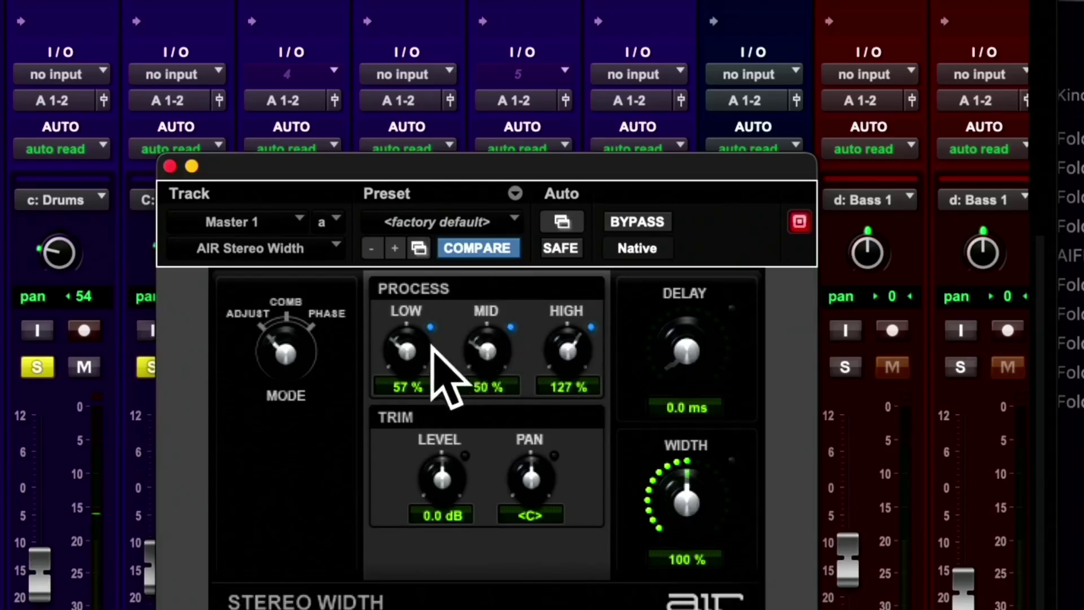
pyautogui.moveTo(407, 346)
pyautogui.mouseDown()
pyautogui.moveTo(415, 279)
pyautogui.moveTo(402, 362)
pyautogui.moveTo(416, 447)
pyautogui.moveTo(442, 382)
pyautogui.moveTo(409, 336)
pyautogui.moveTo(416, 327)
pyautogui.mouseUp()
pyautogui.moveTo(484, 353)
pyautogui.mouseDown()
pyautogui.moveTo(500, 290)
pyautogui.moveTo(497, 372)
pyautogui.moveTo(496, 361)
pyautogui.mouseUp()
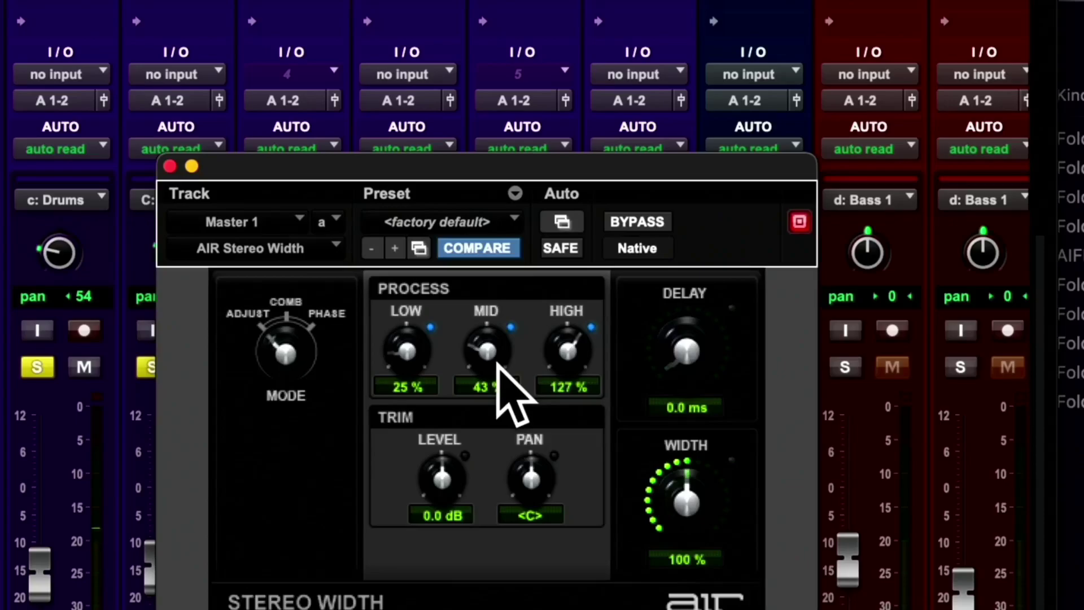
# - Compare the drums with the Stereo Width plugin bypassed and active twice, ending with it active
pyautogui.click(645, 223)
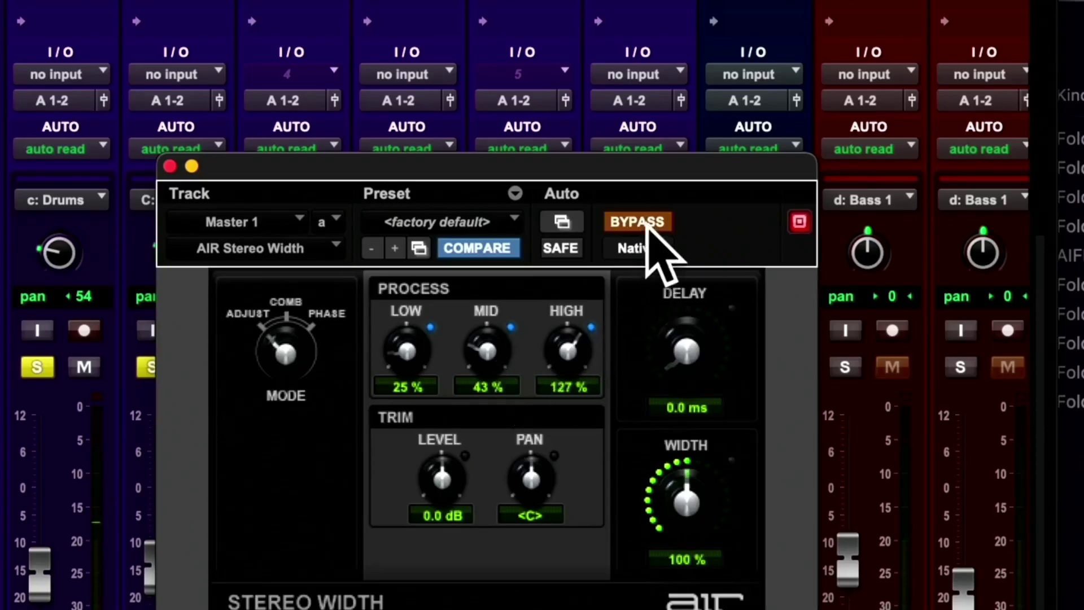
pyautogui.click(646, 223)
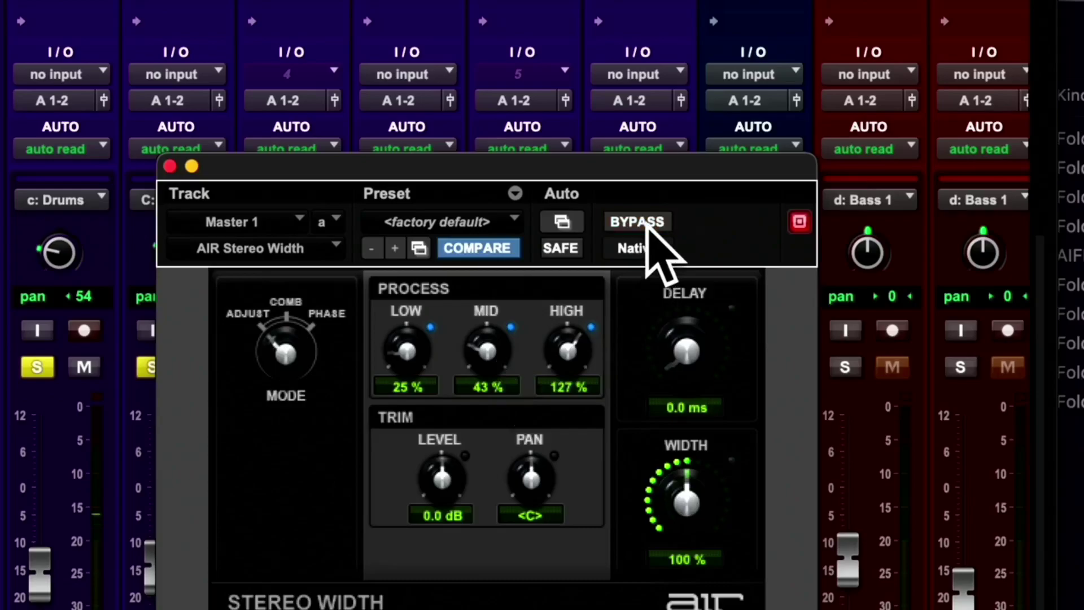
pyautogui.click(647, 223)
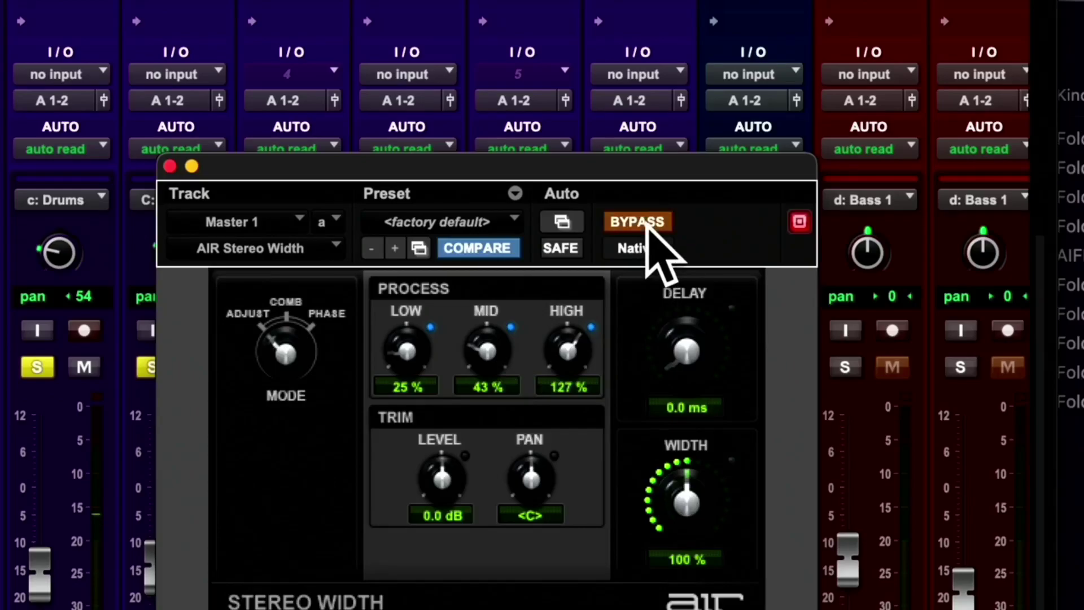
pyautogui.click(647, 223)
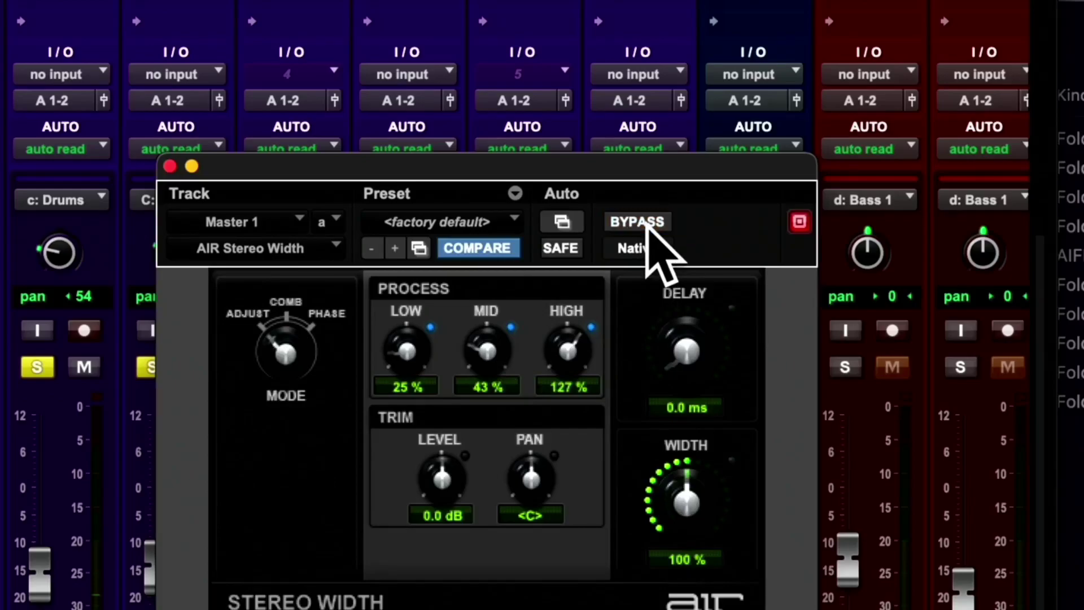
# - Compare the drums with the Stereo Width plugin bypassed and active, and raise the Mid process amount to 70 %
pyautogui.click(646, 223)
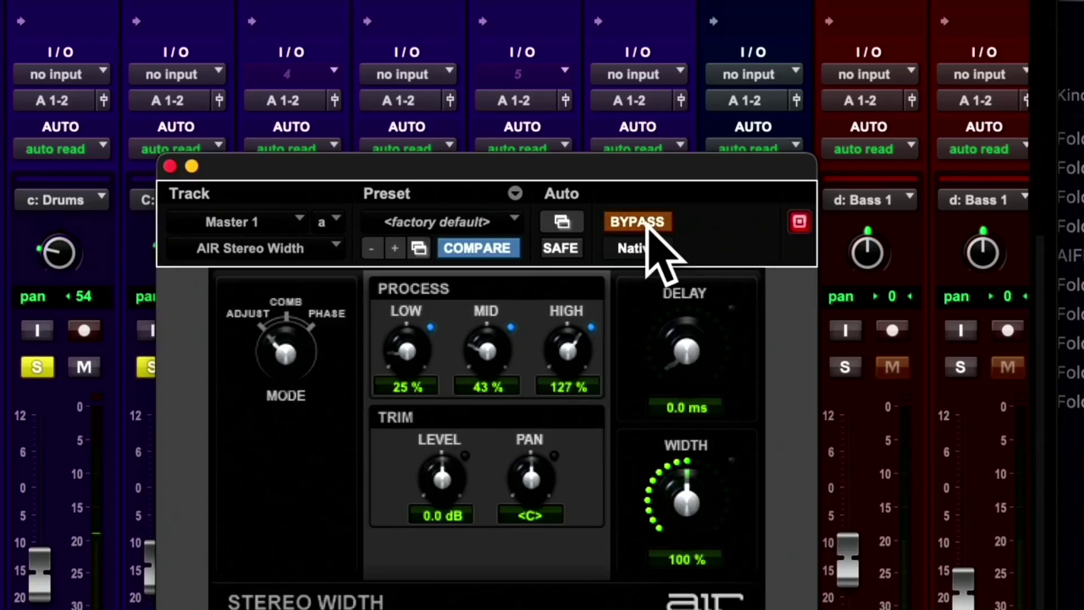
pyautogui.click(646, 223)
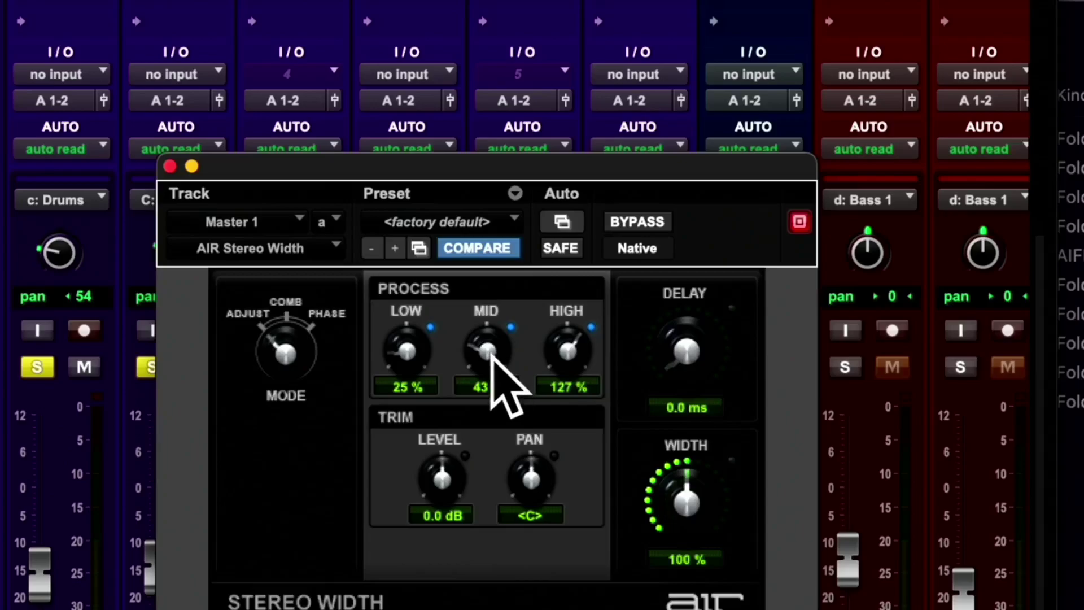
pyautogui.moveTo(482, 332); pyautogui.dragTo(472, 351)
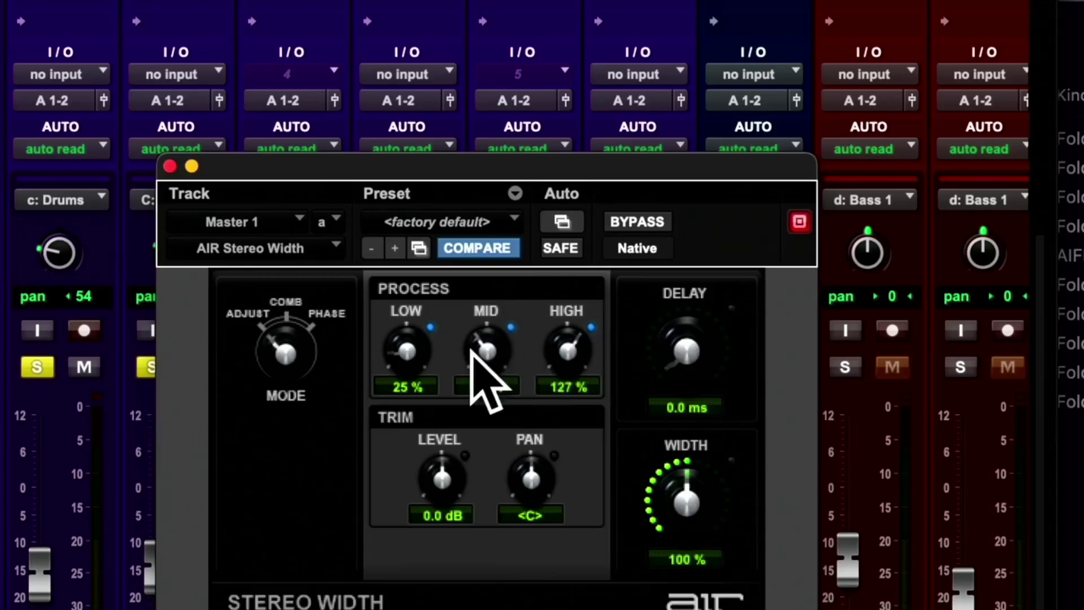
pyautogui.moveTo(470, 350); pyautogui.dragTo(496, 363)
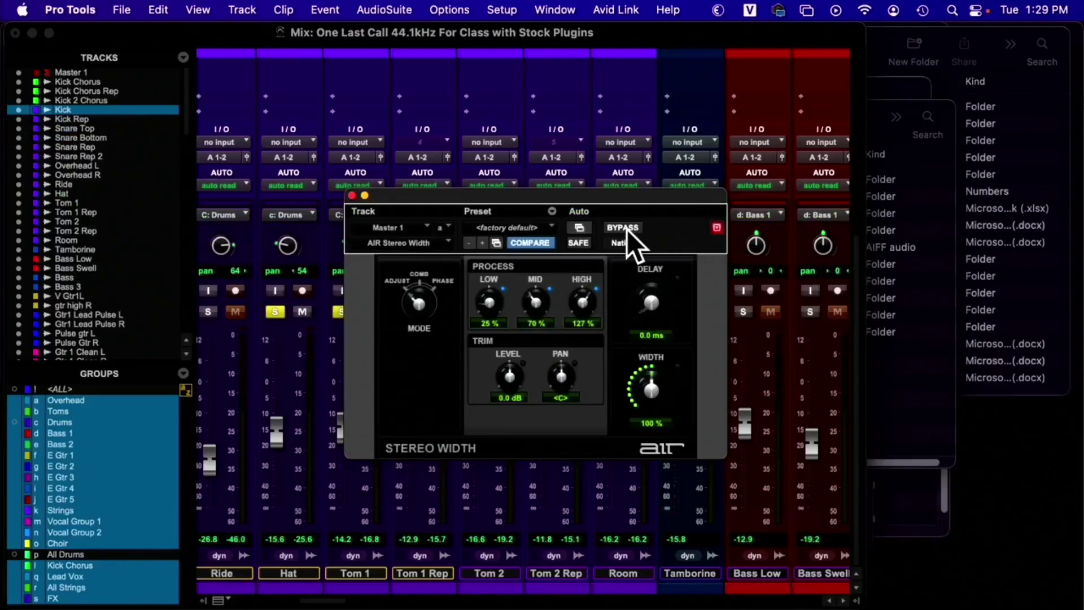
# - Close the Stereo Width plugin window and clear the solo on the grouped drum tracks
pyautogui.click(353, 196)
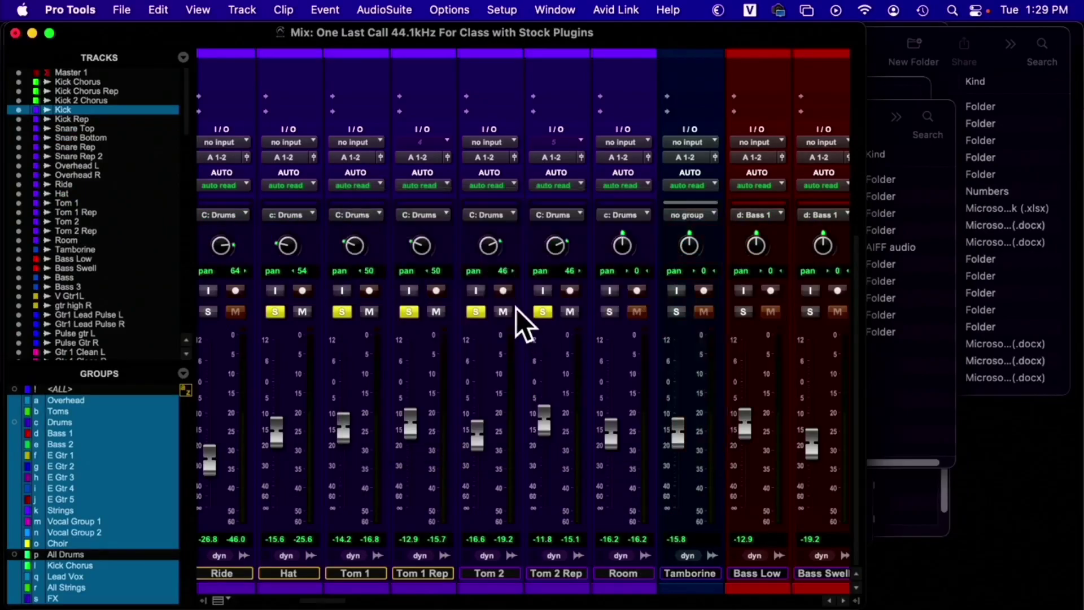
pyautogui.hscroll(5, 516, 308)
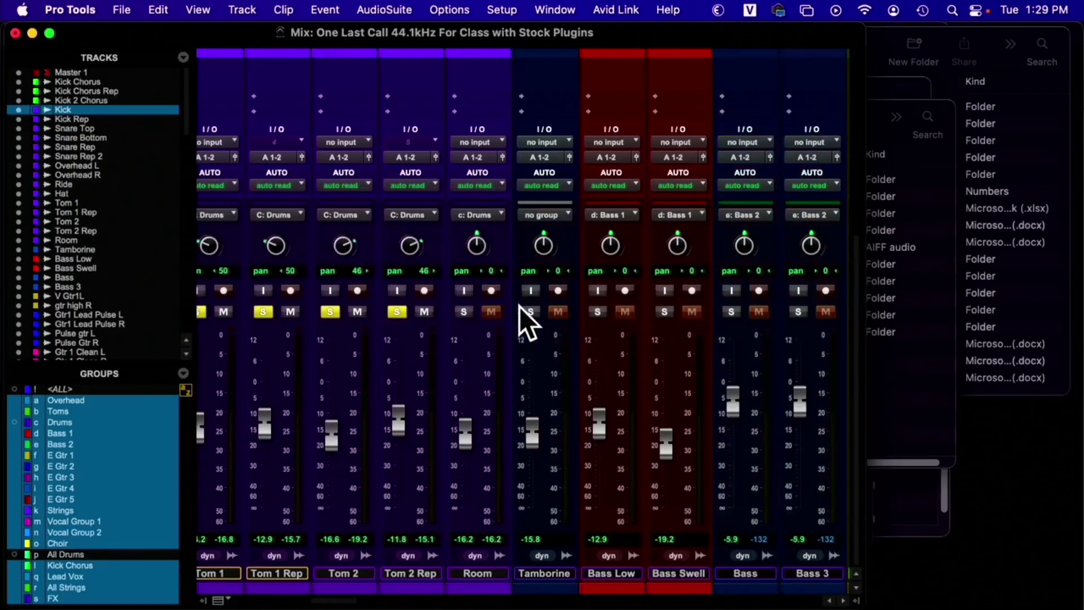
pyautogui.click(331, 313)
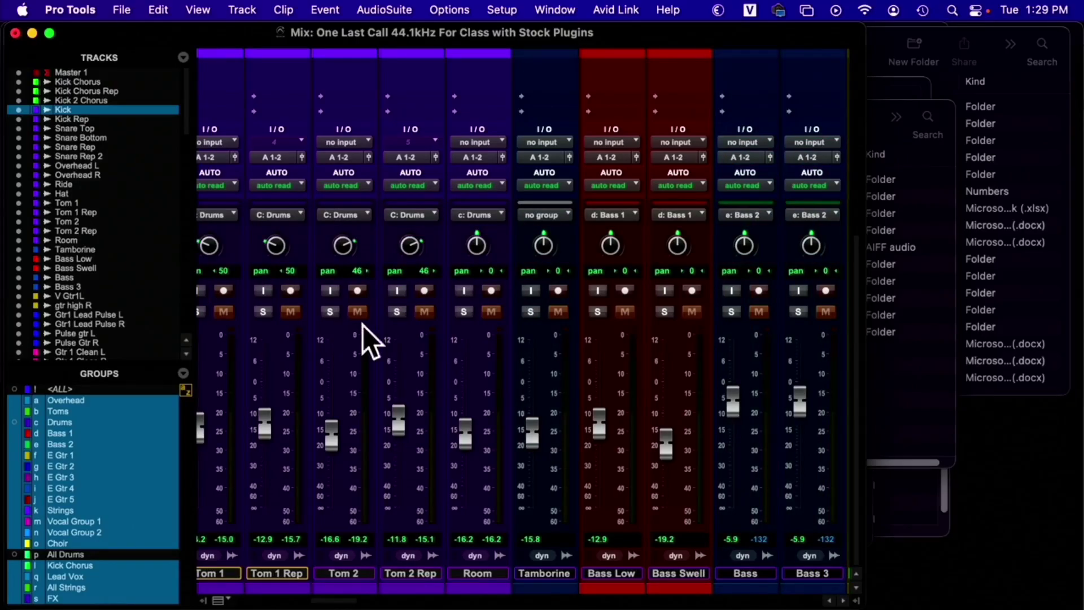
# - Select the opening passage on the V Gtr1L and gtr high R tracks in the Edit window and solo only those two tracks
pyautogui.hscroll(6, 418, 337)
pyautogui.press('super+equal')
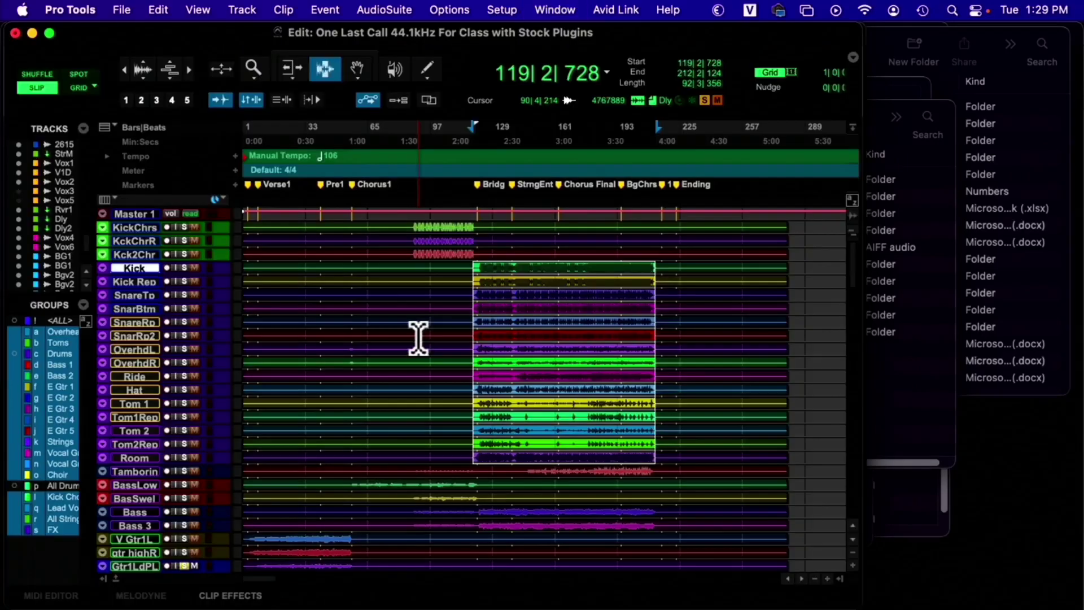
pyautogui.scroll(-2, 447, 308)
pyautogui.scroll(-8, 446, 307)
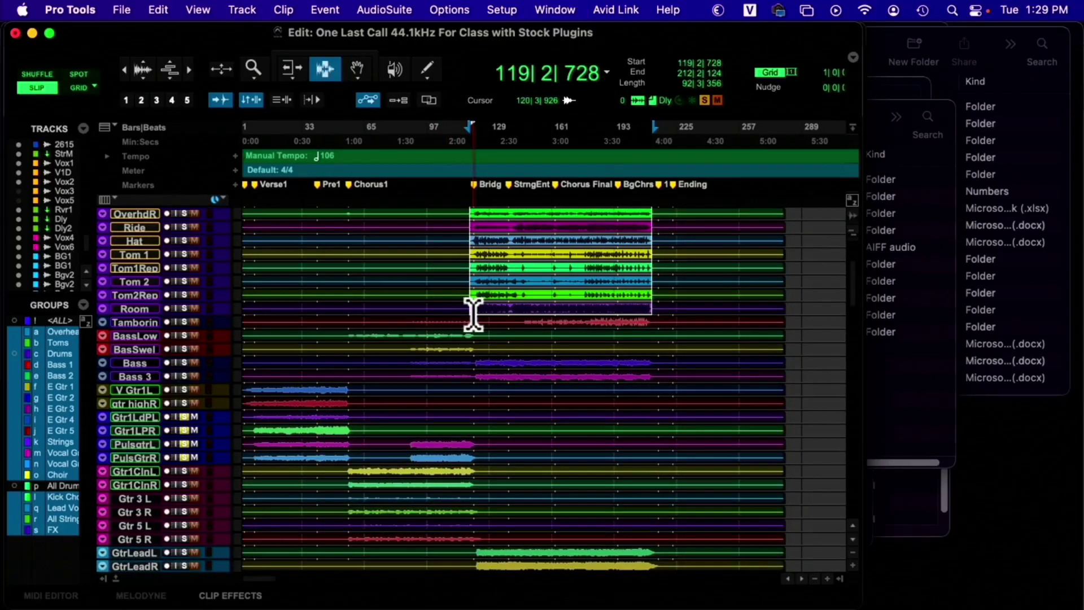
pyautogui.scroll(-8, 481, 329)
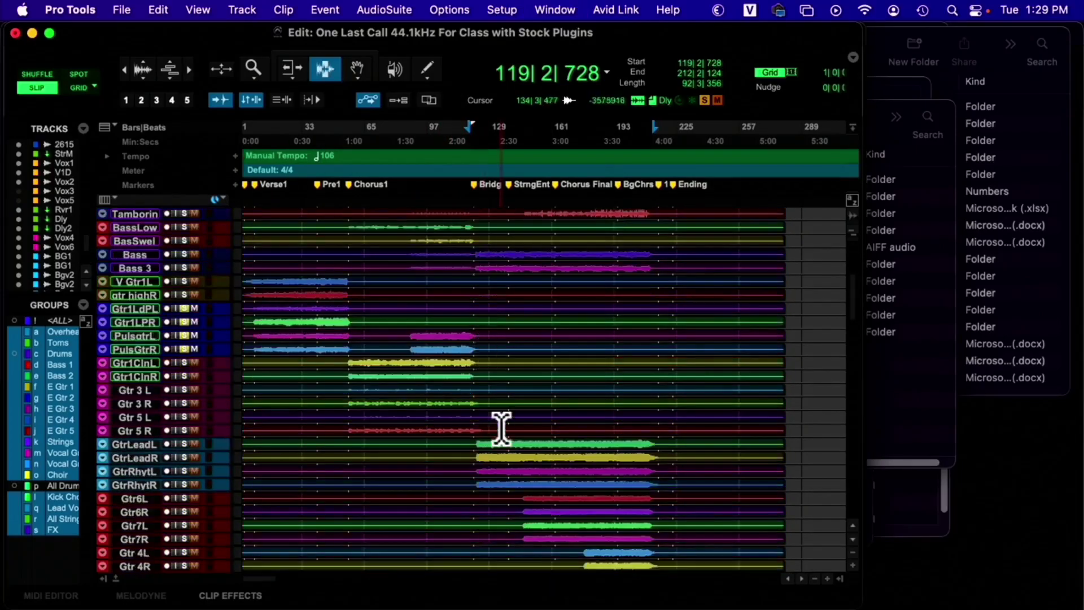
pyautogui.hscroll(-1, 484, 454)
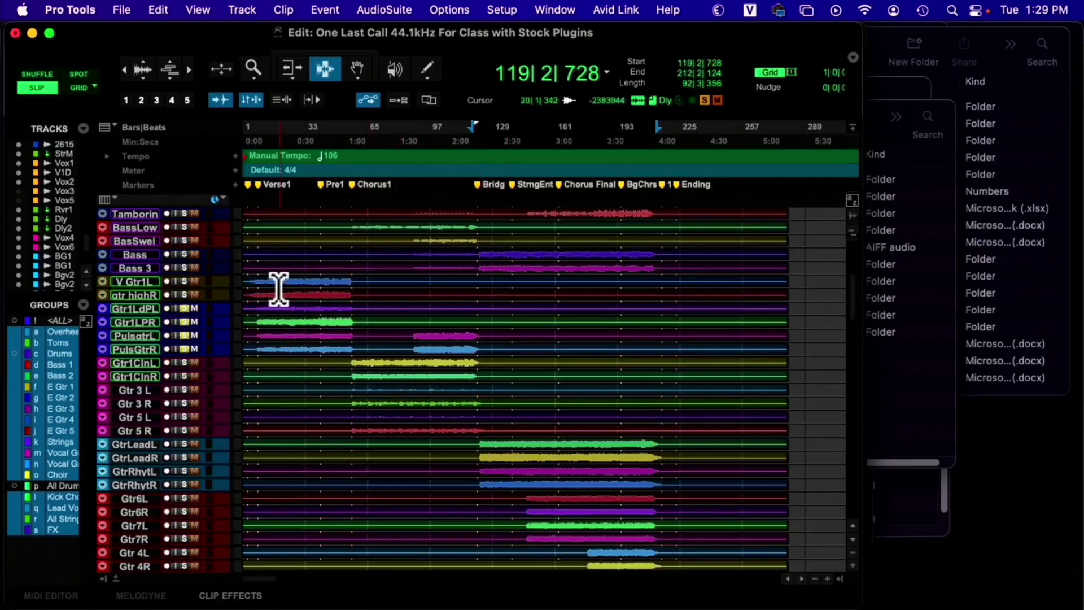
pyautogui.moveTo(248, 290); pyautogui.dragTo(352, 294)
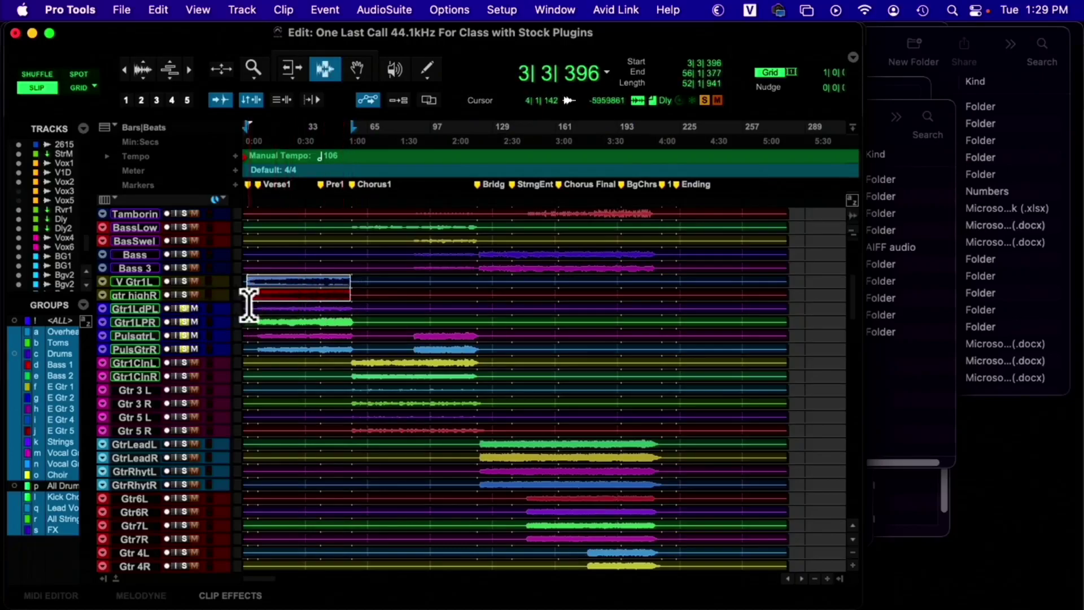
pyautogui.keyDown('alt'); pyautogui.click(184, 308); pyautogui.keyUp('alt')
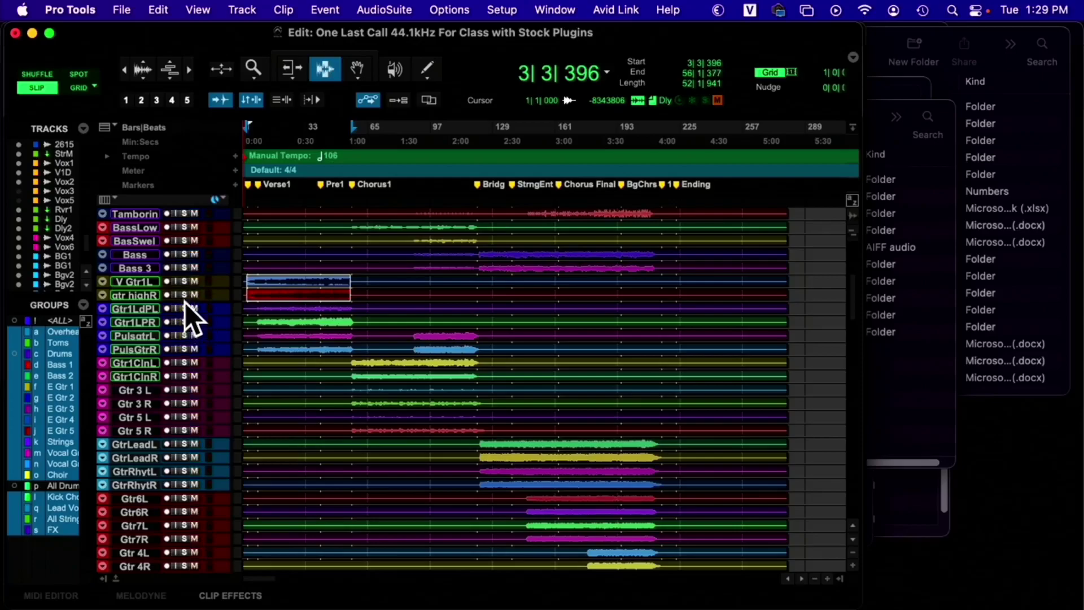
pyautogui.click(184, 295)
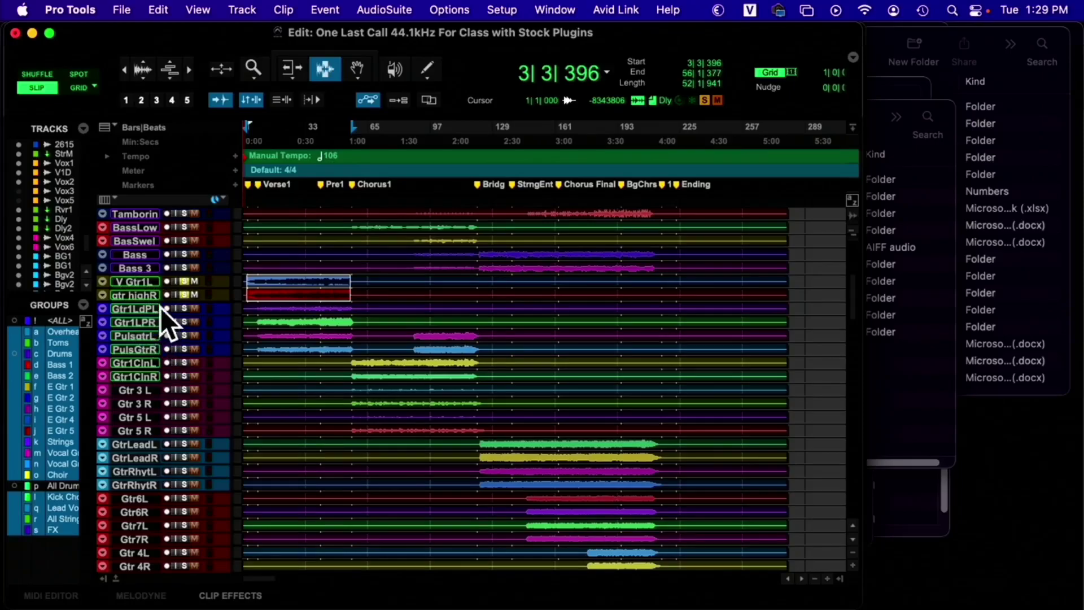
# - Play the two soloed guitars in the Mix window and raise the gtr high R fader to -10.7 dB
pyautogui.press('super+equal')
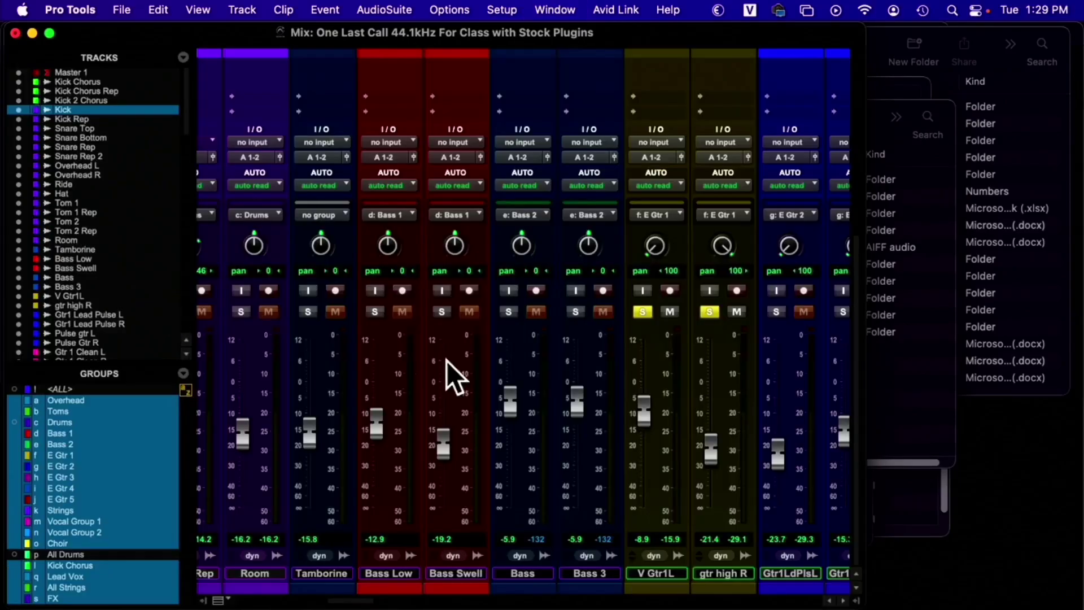
pyautogui.hscroll(3, 450, 367)
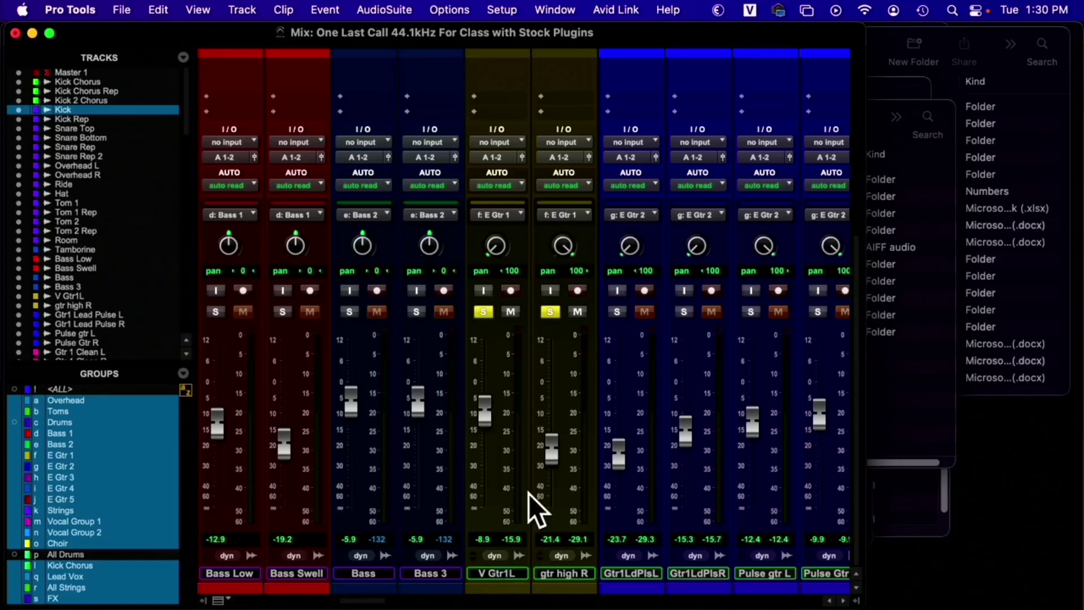
pyautogui.hscroll(4, 528, 494)
pyautogui.hscroll(2, 528, 493)
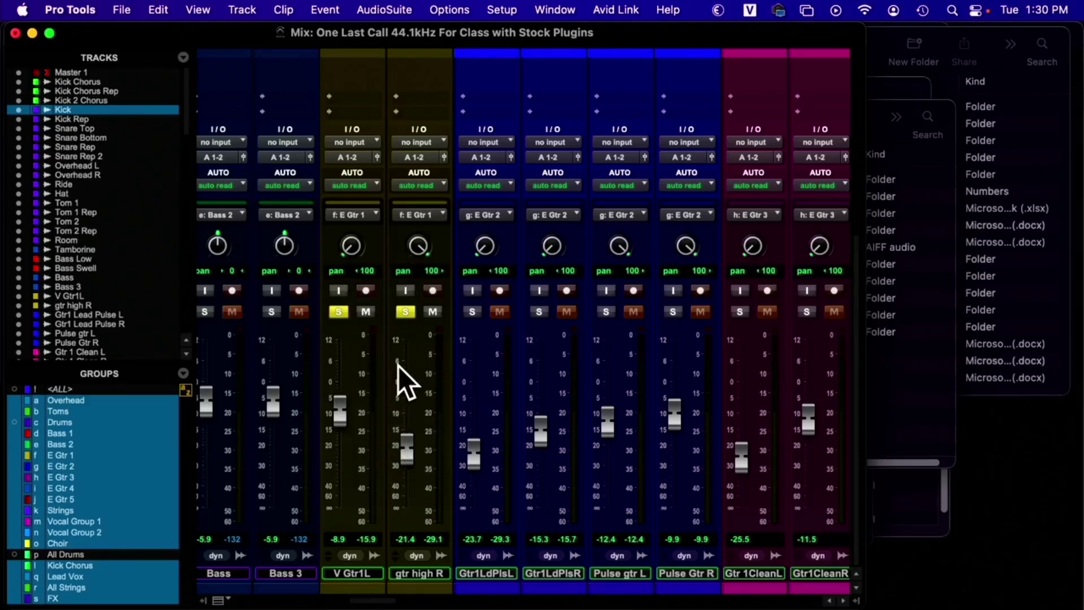
pyautogui.press('space')
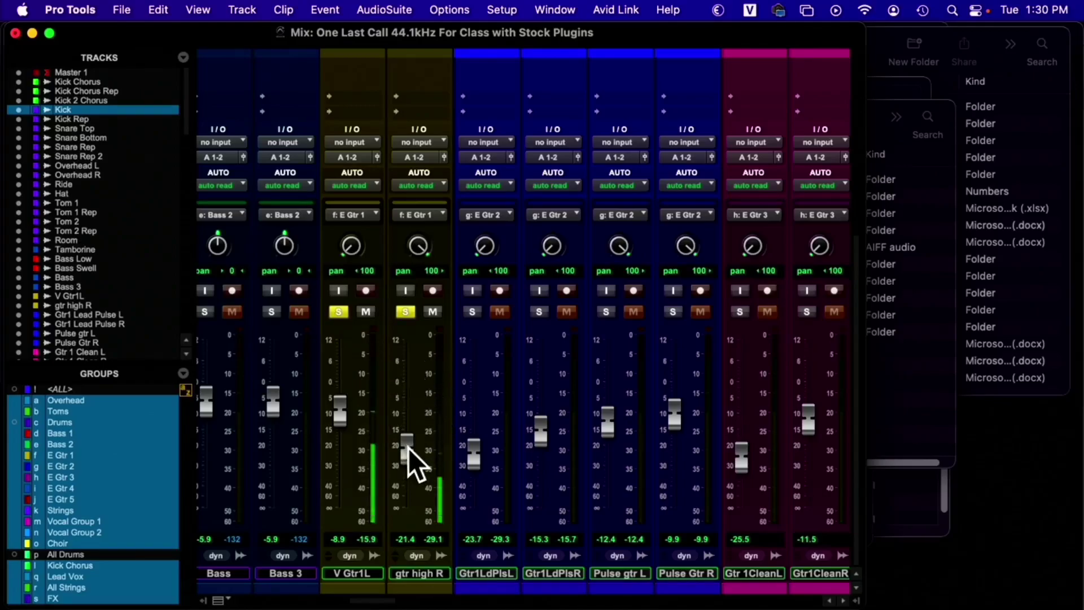
pyautogui.moveTo(408, 448); pyautogui.dragTo(407, 415)
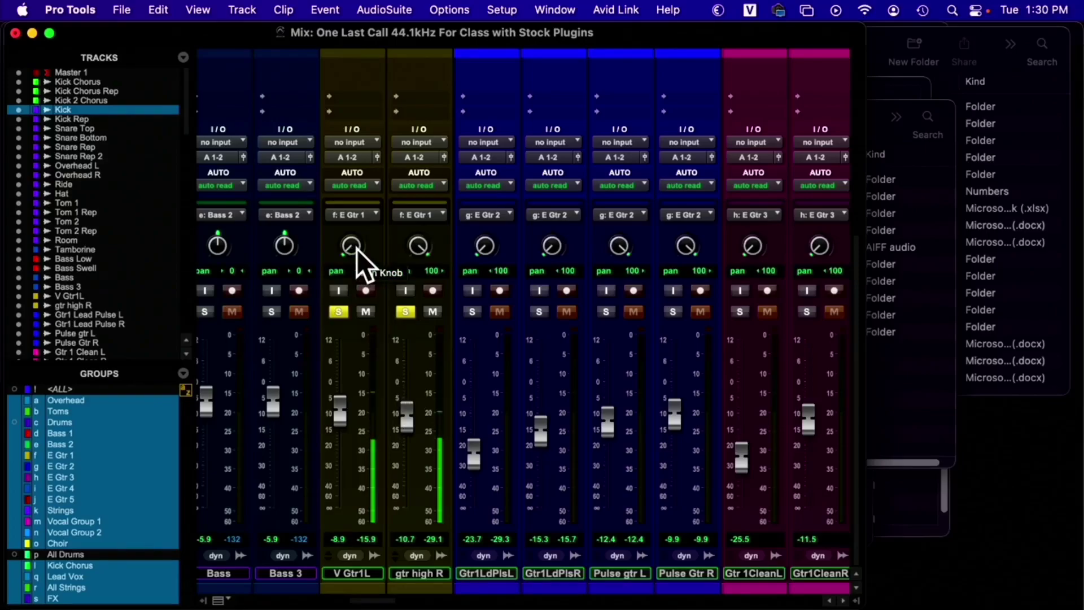
# - Compare the V Gtr1L and gtr high R guitars panned to the centre and hard left and right at 100
pyautogui.keyDown('alt'); pyautogui.click(421, 255); pyautogui.keyUp('alt')
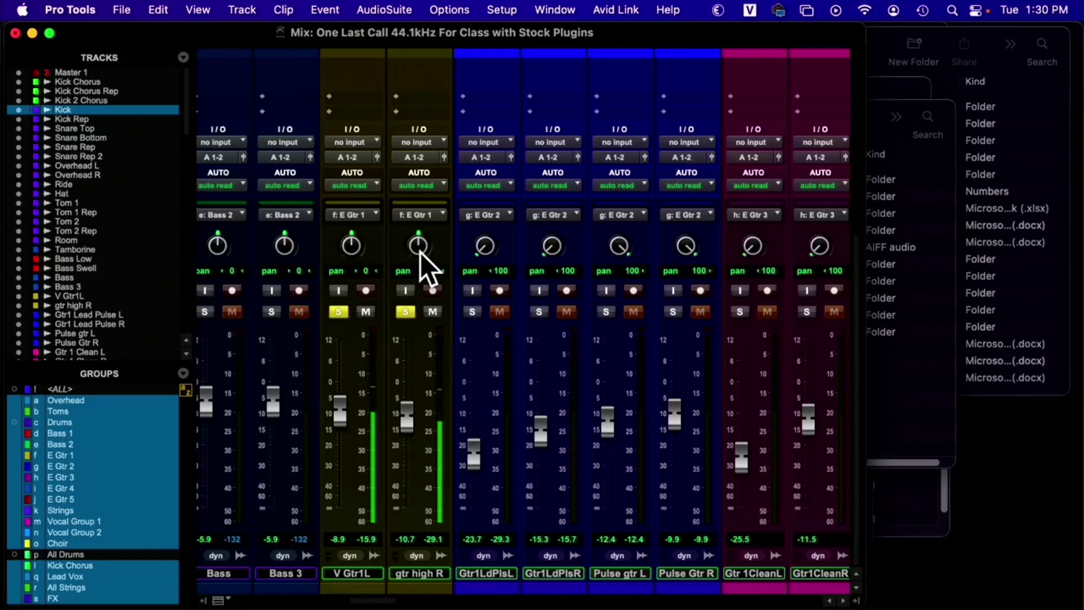
pyautogui.moveTo(420, 254); pyautogui.dragTo(419, 240)
pyautogui.moveTo(354, 236); pyautogui.dragTo(361, 327)
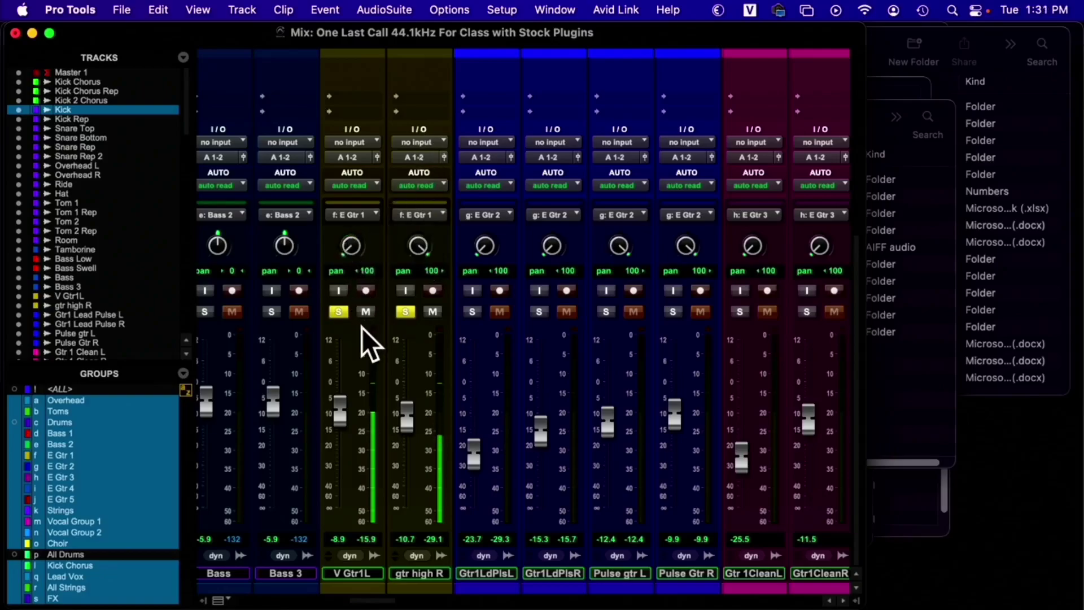